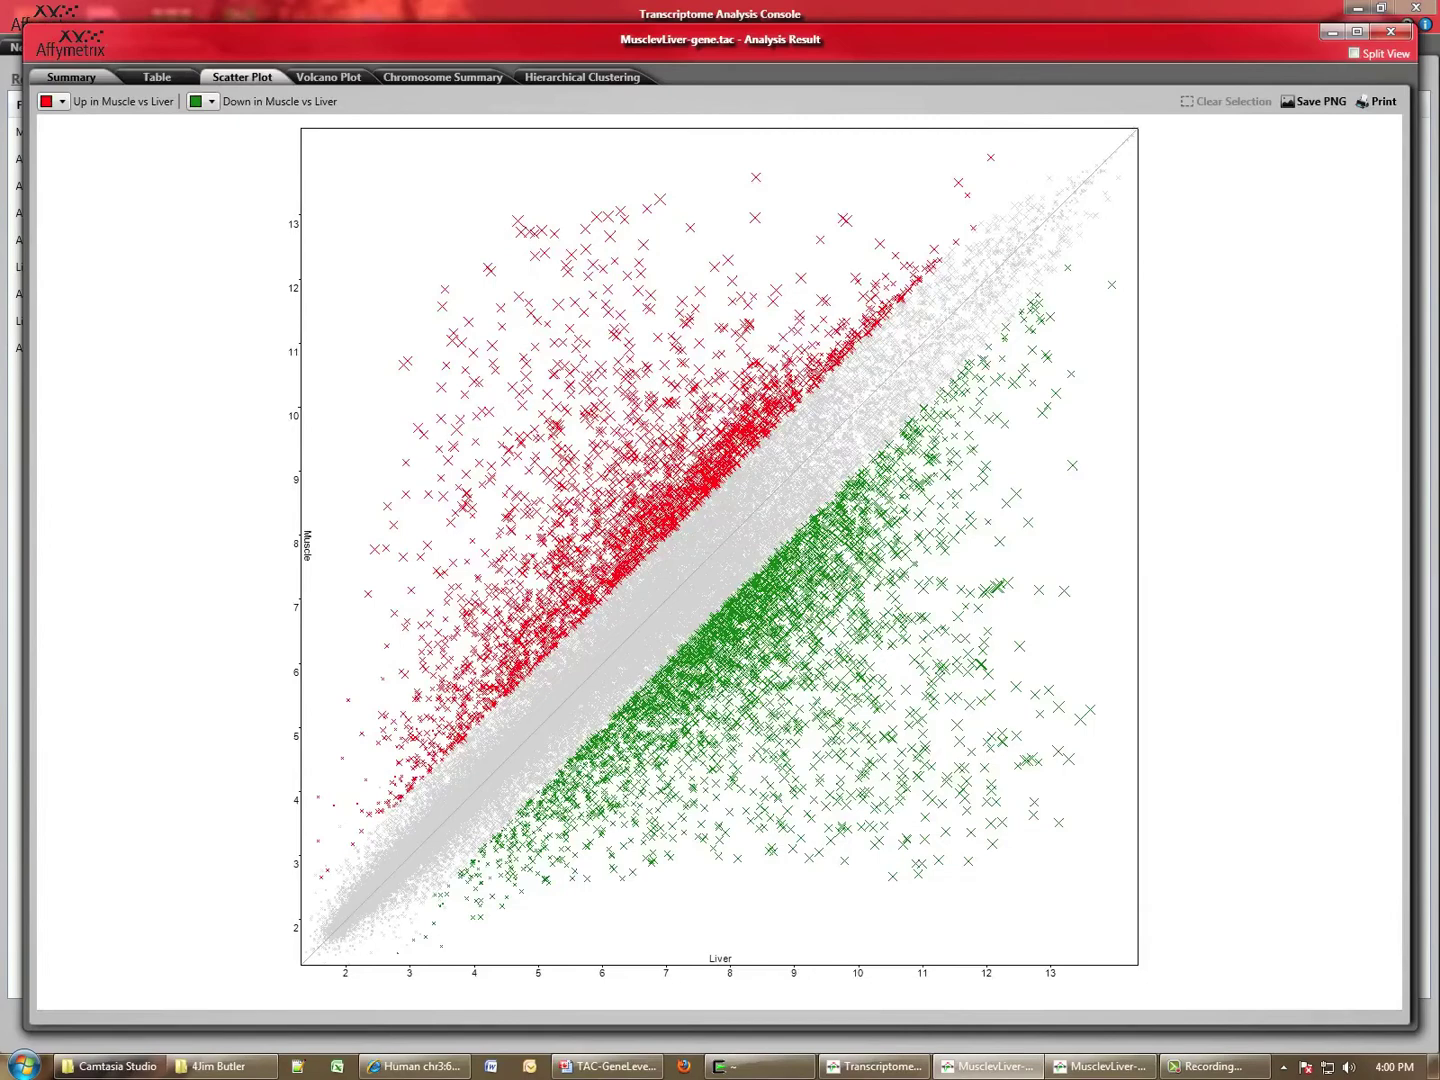
- Review the analysis summary, turn on Split View, and show the gene table beside the scatter plot
click(71, 77)
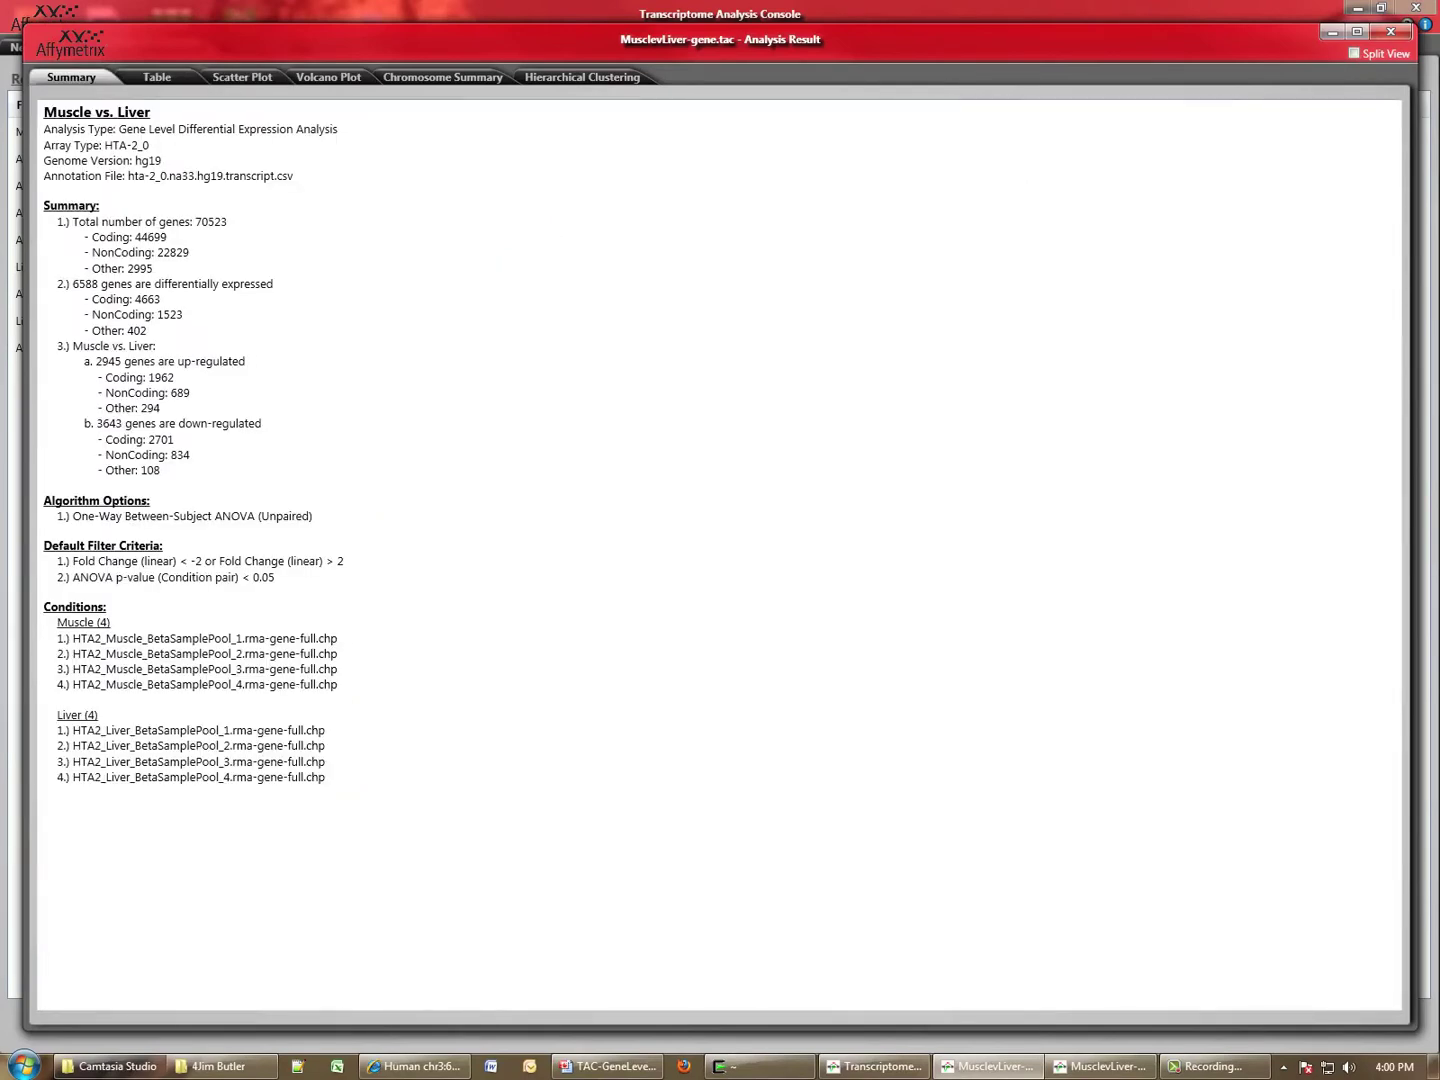
click(1356, 53)
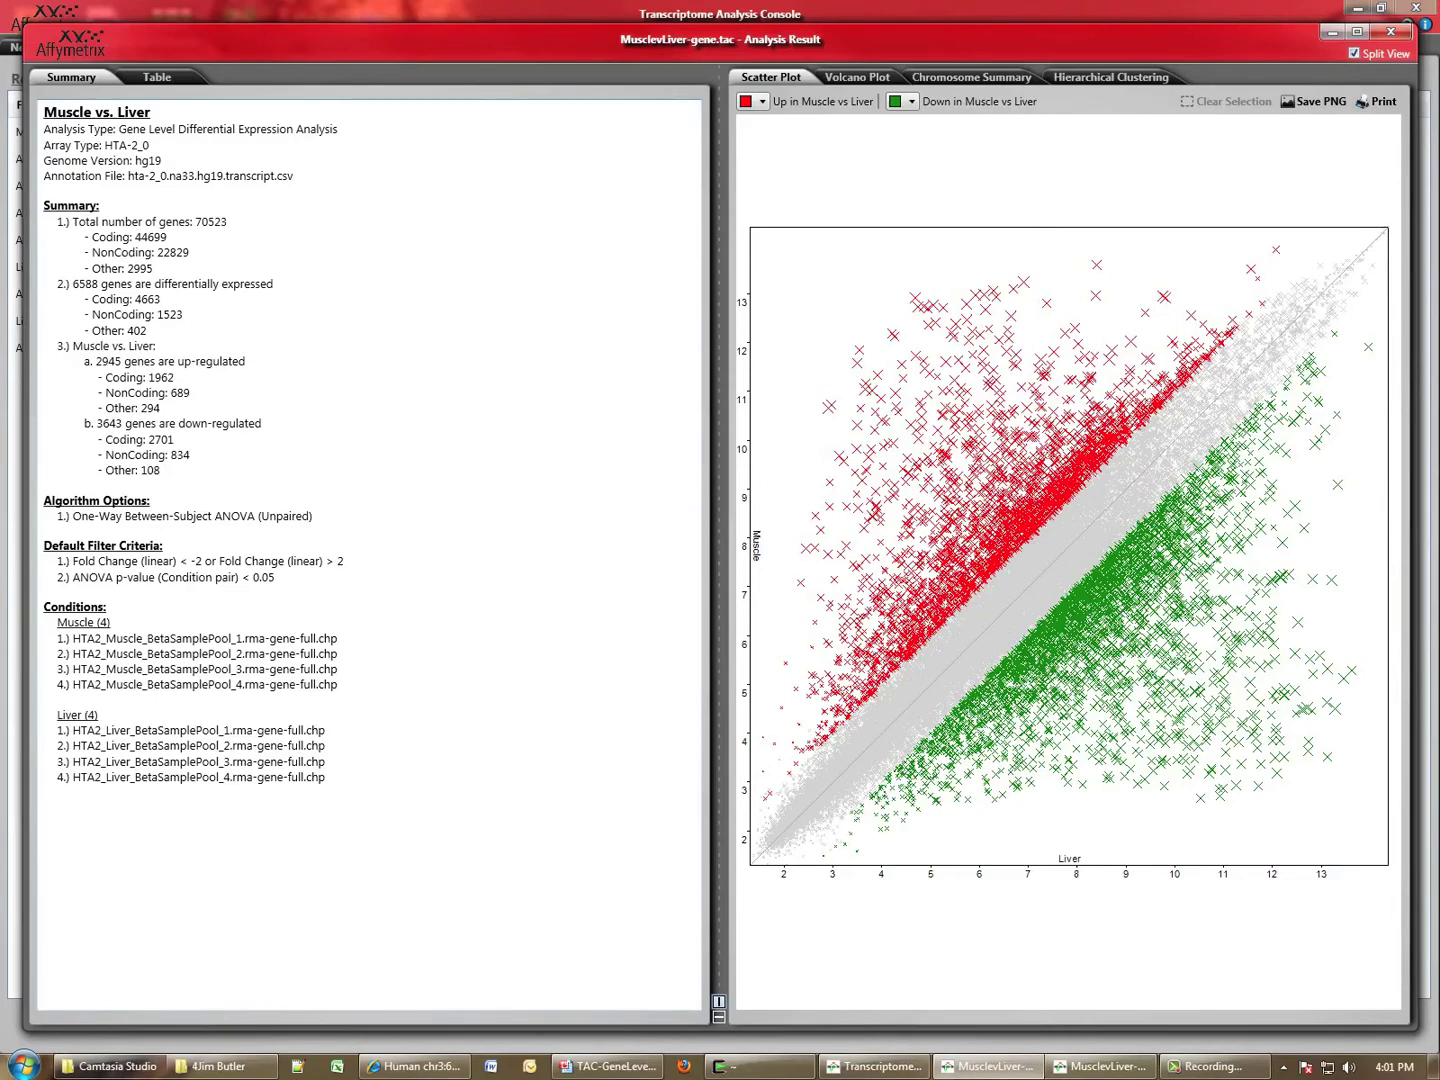
click(157, 77)
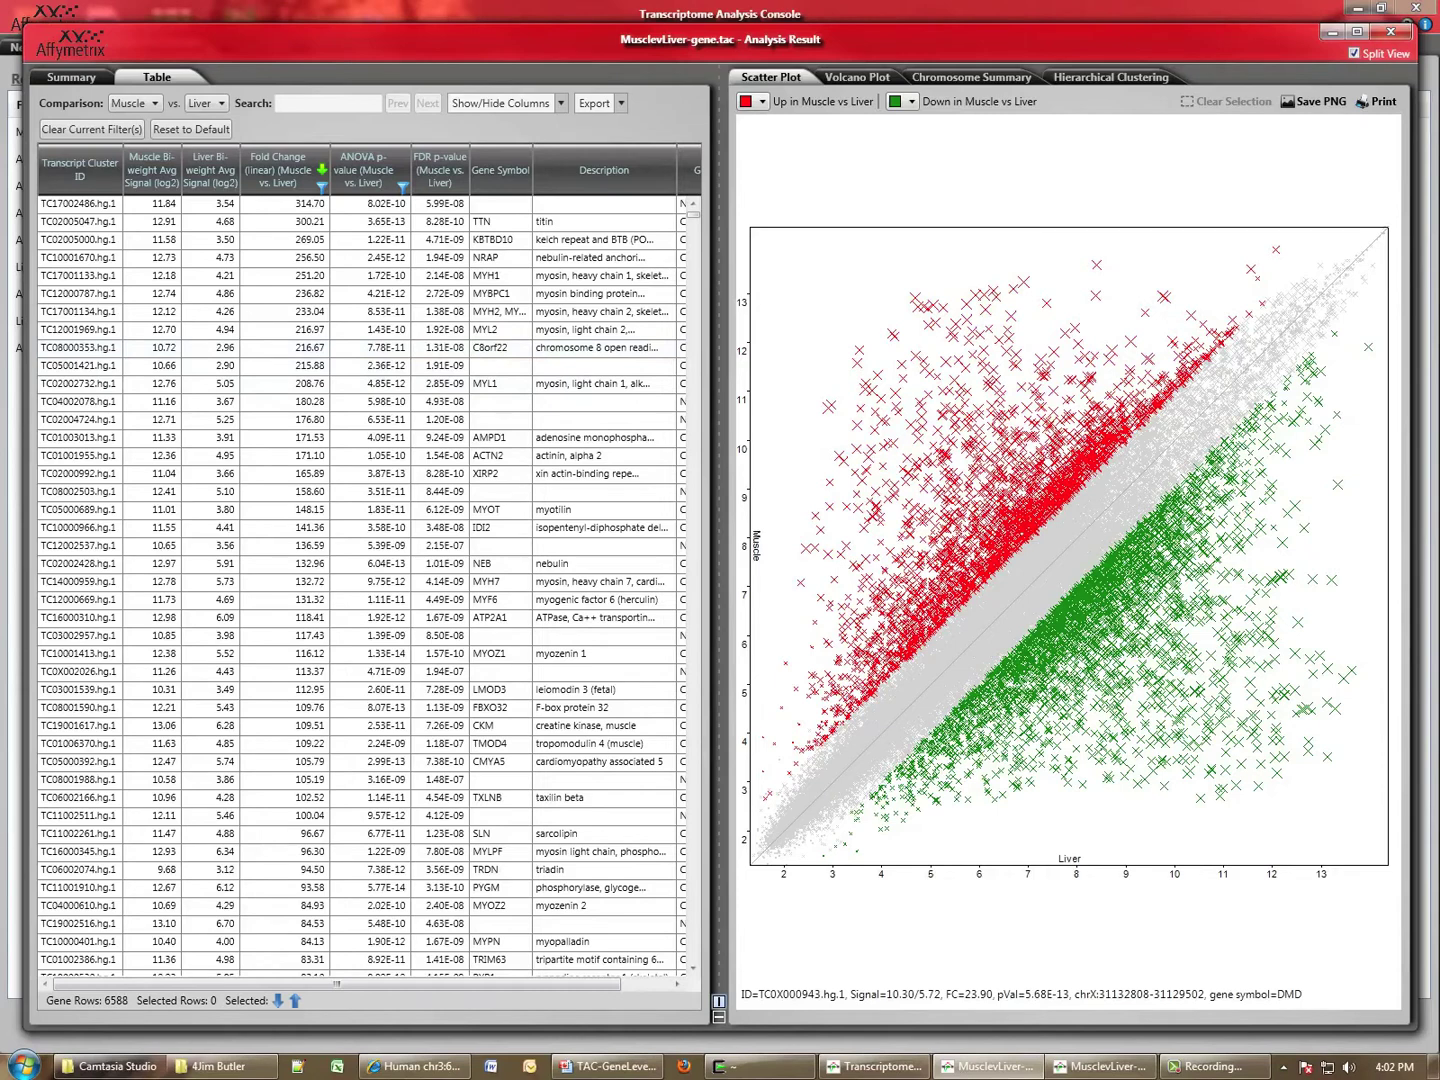
- Lasso up-regulated genes at Liver about 3.5 to 7.3 and Muscle above about 8.3, and review the highlighted table rows and their lookup options
mouse_move(972, 338)
mouse_down()
mouse_move(936, 306)
mouse_move(842, 365)
mouse_move(925, 486)
mouse_move(1030, 515)
mouse_move(1024, 414)
mouse_move(970, 338)
mouse_up()
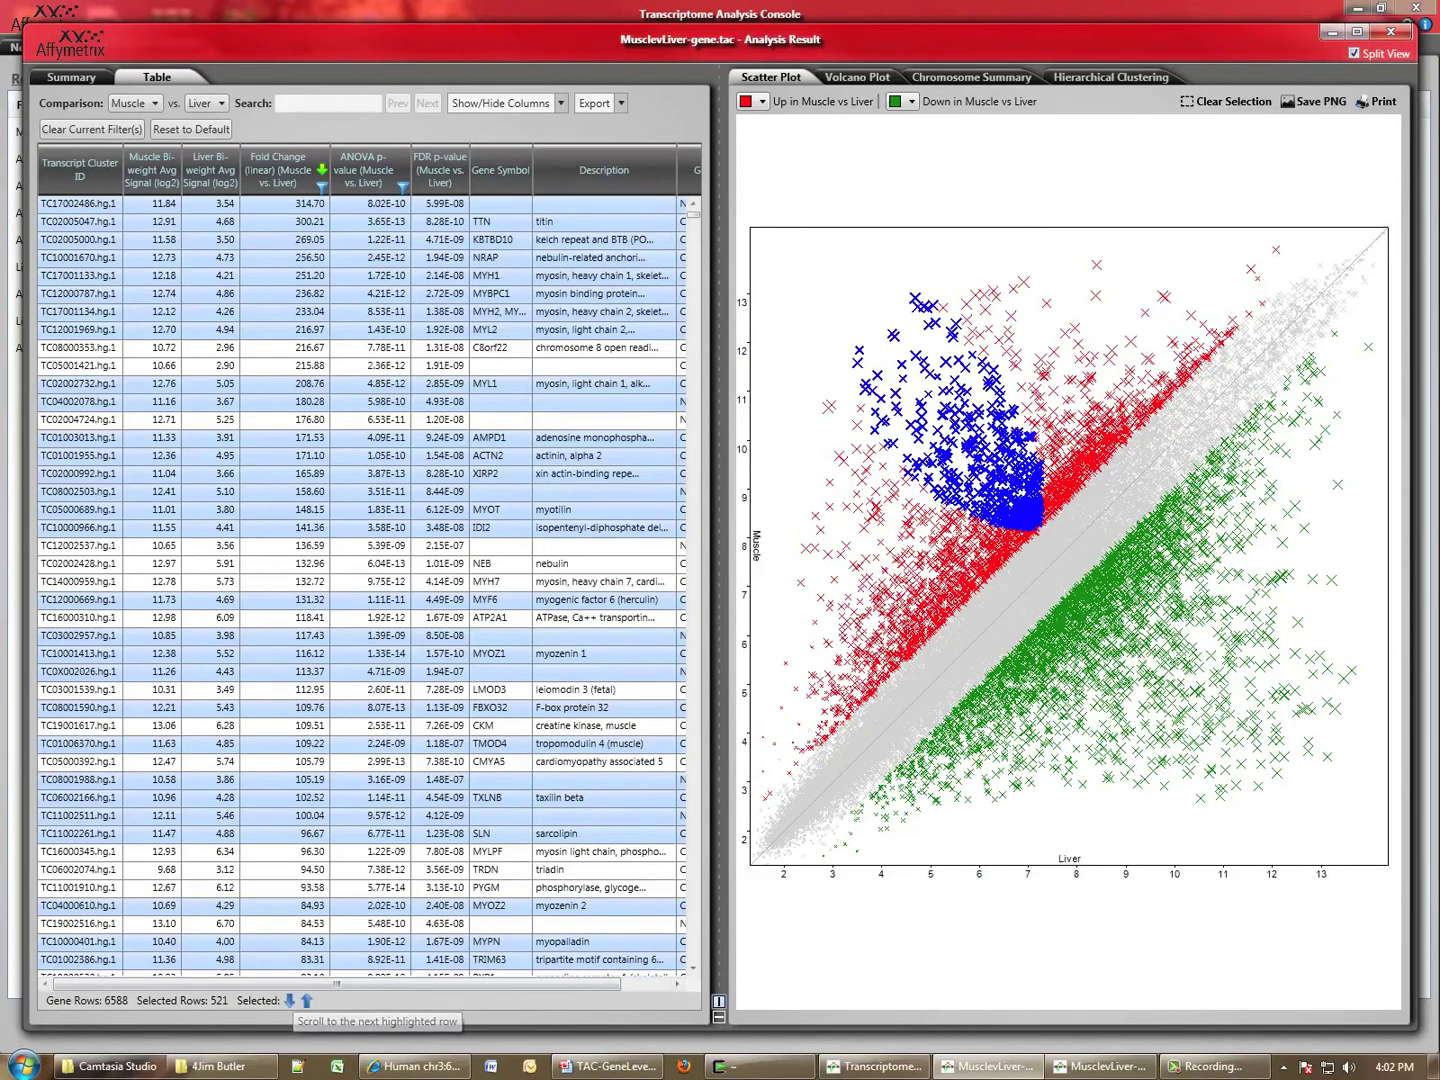
scroll(360, 580, down, 15)
scroll(360, 580, up, 2)
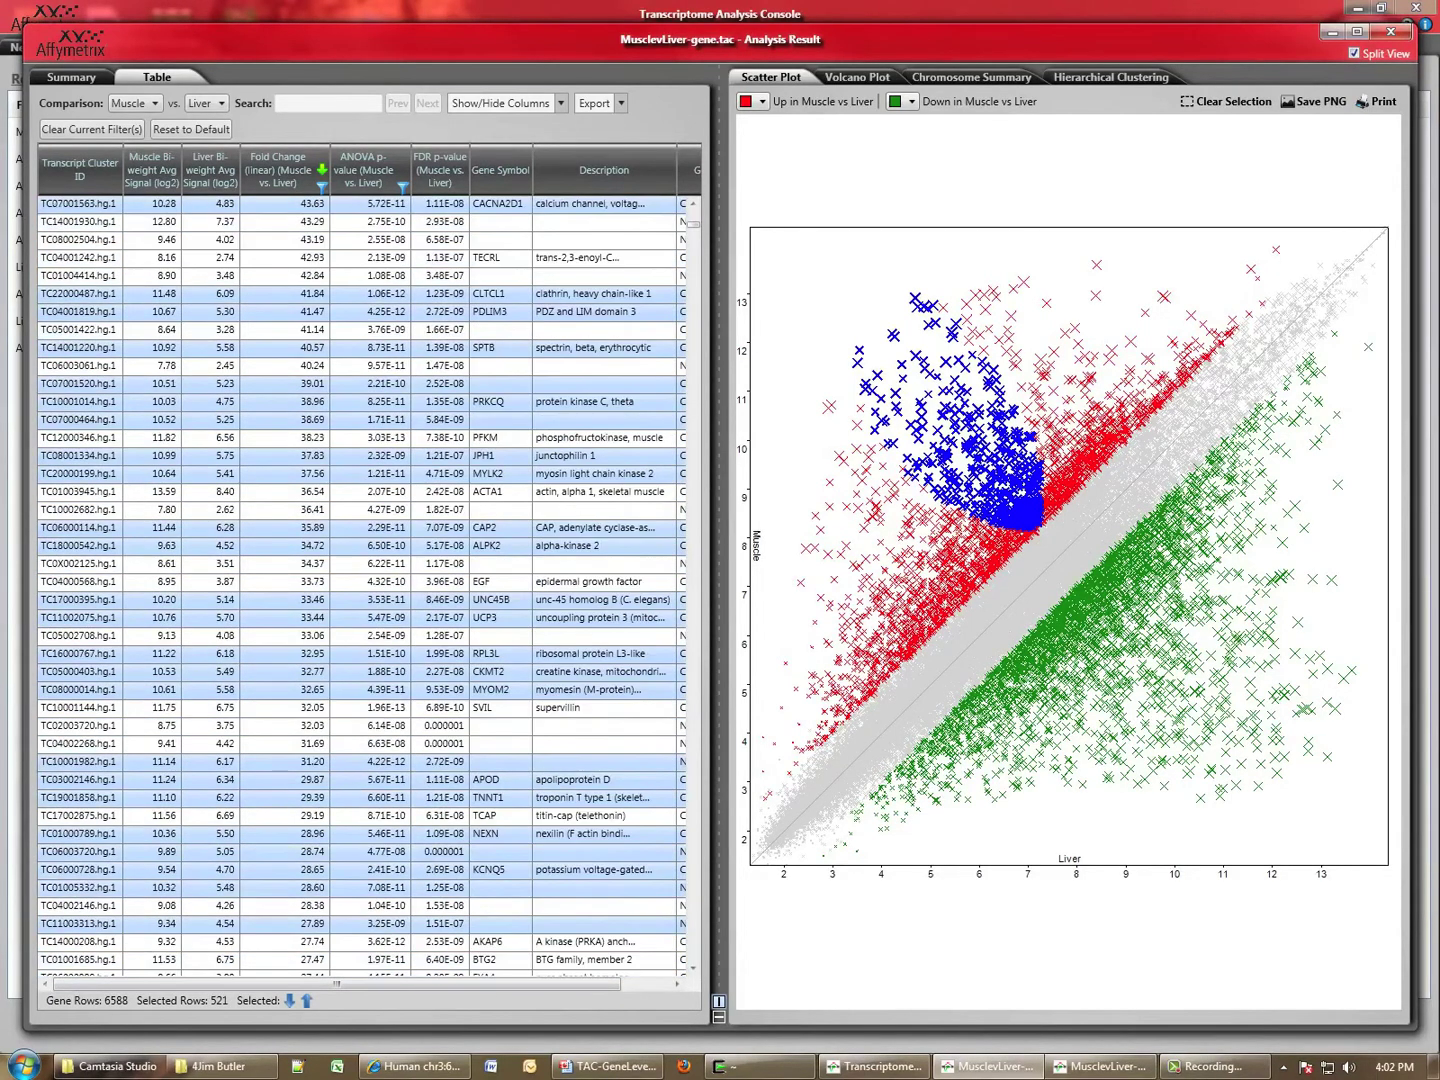
scroll(360, 580, up, 1)
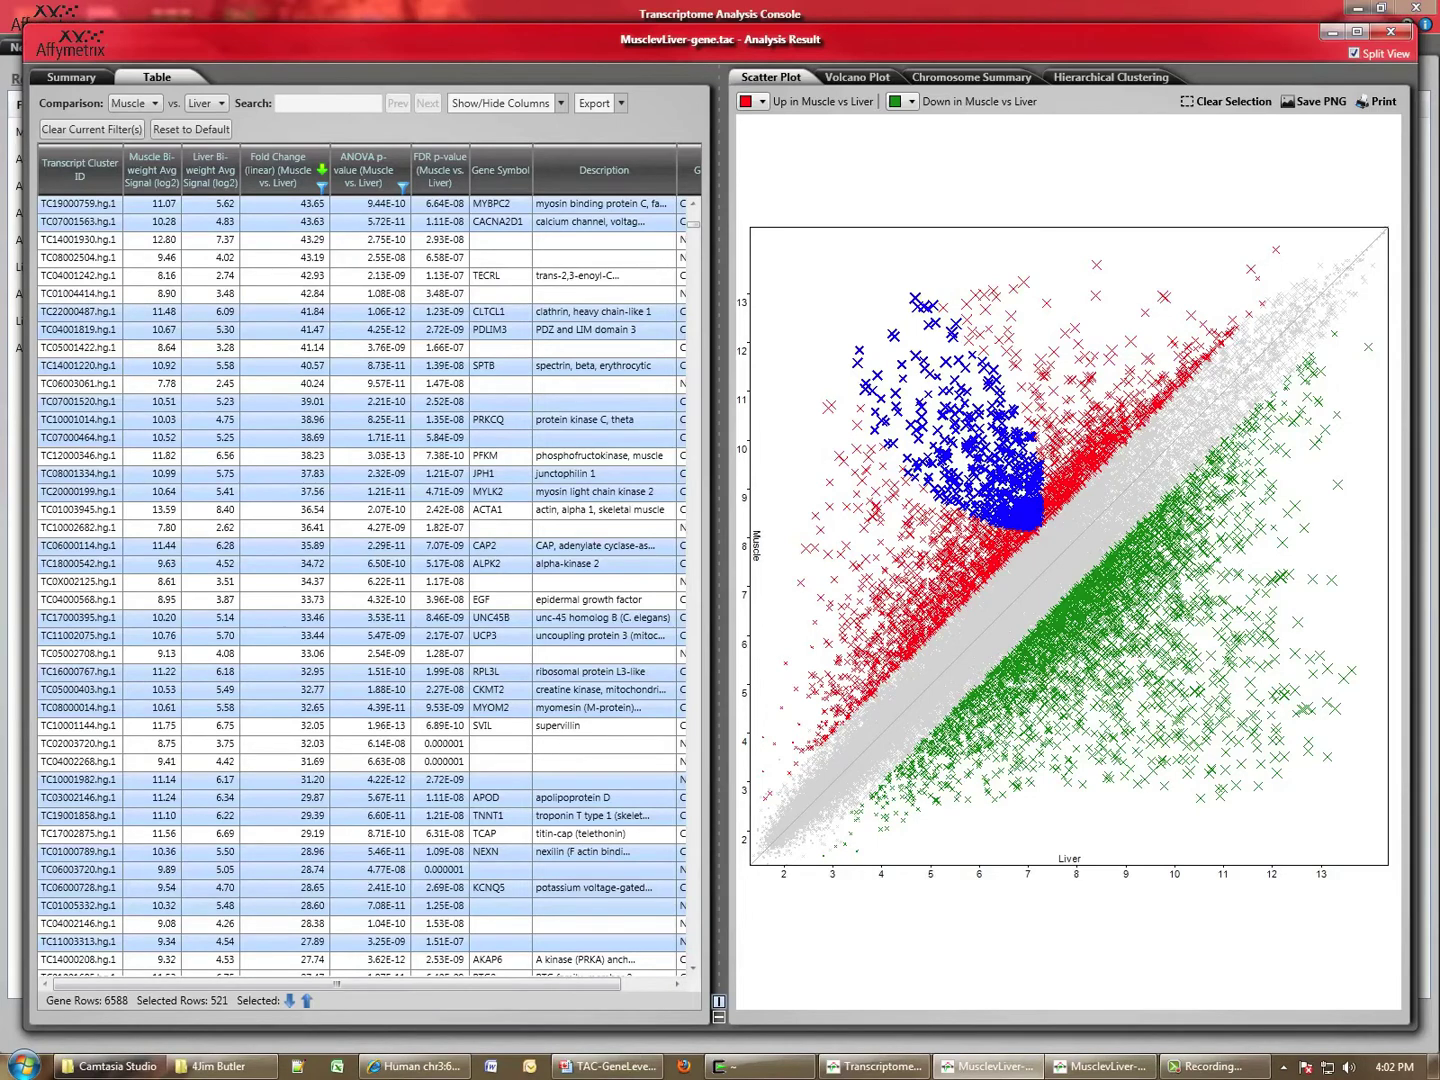
right_click(400, 314)
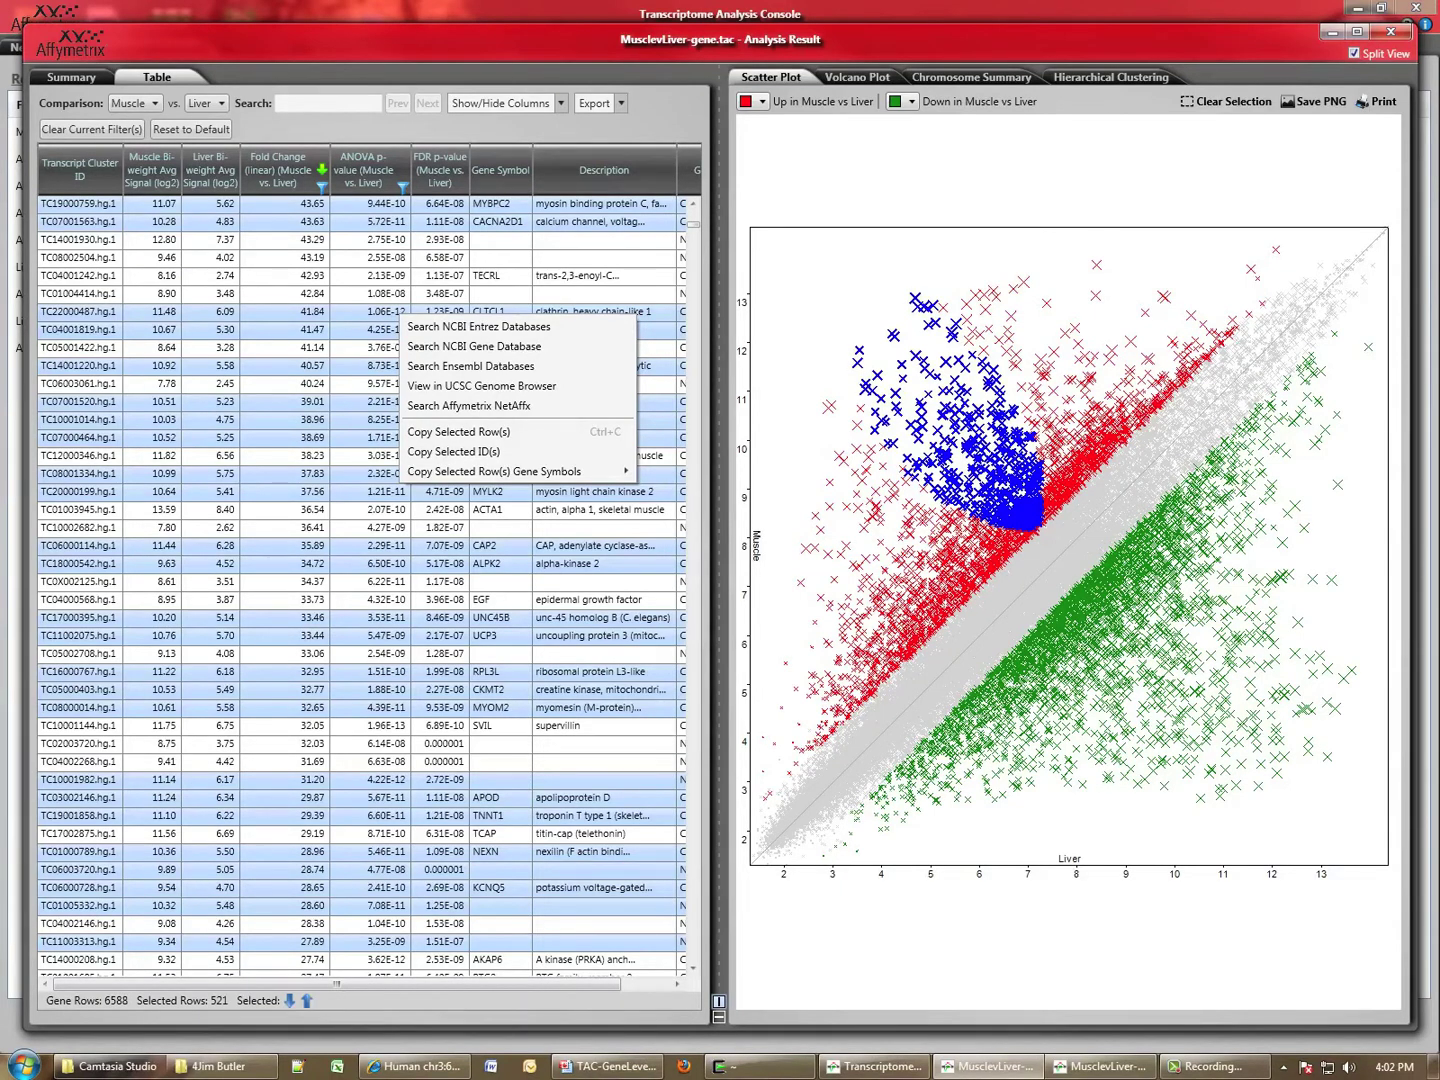
key(Escape)
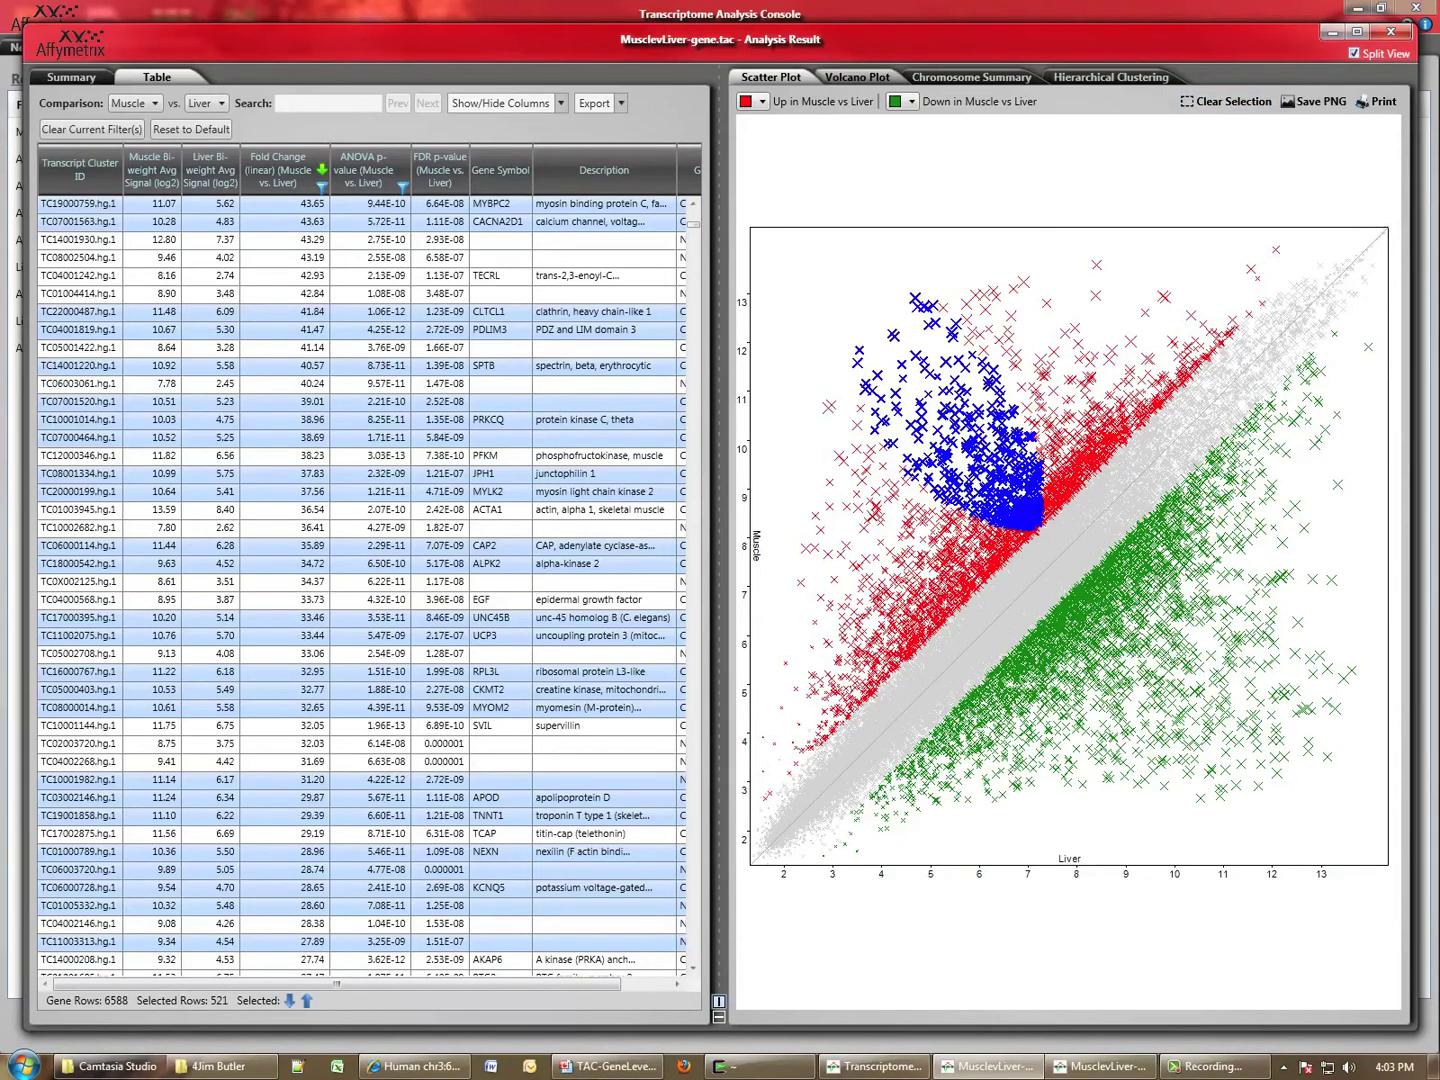
- Examine where the selected genes fall in the volcano plot and chromosome summary, and return to the scatter plot
click(857, 77)
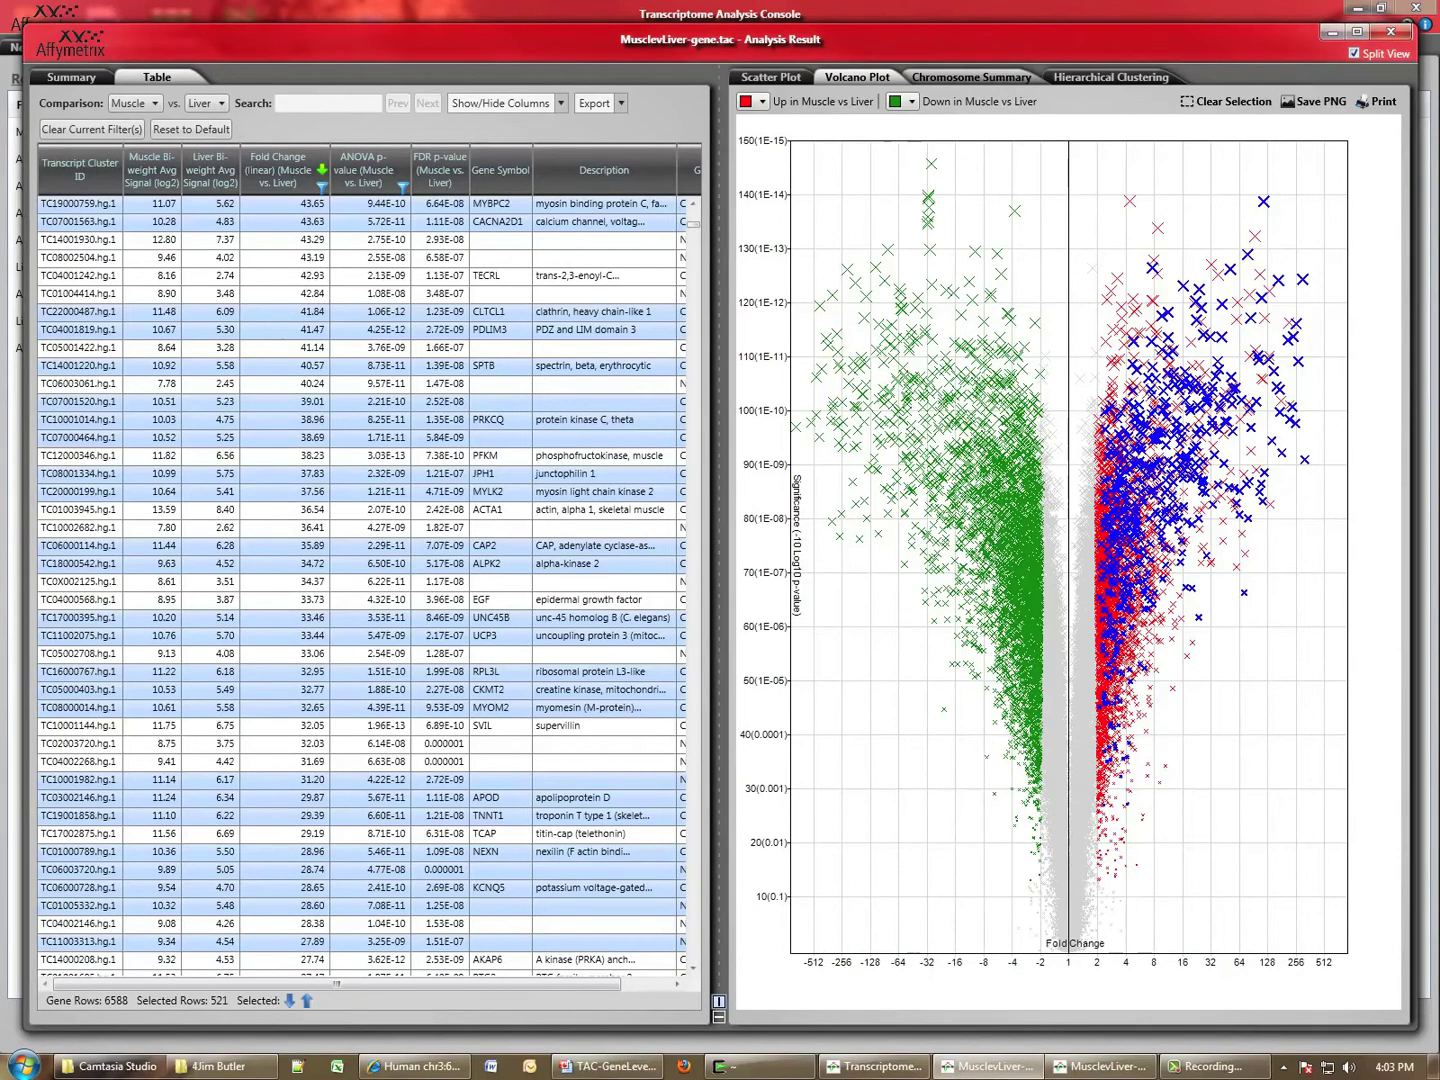
click(971, 77)
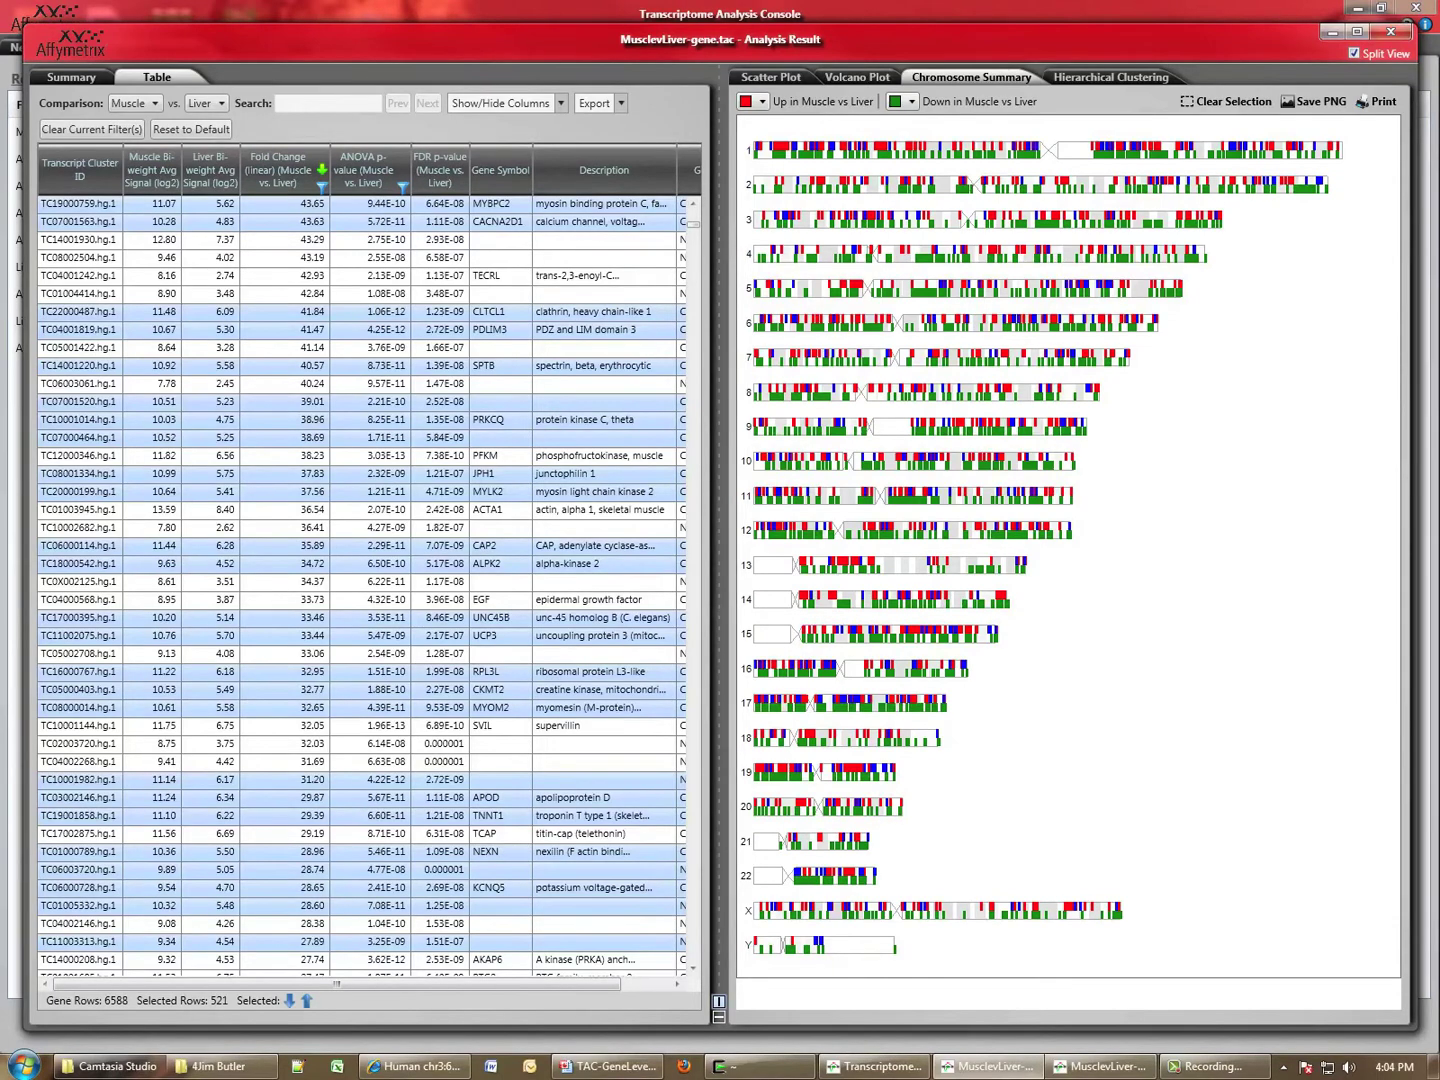
click(770, 77)
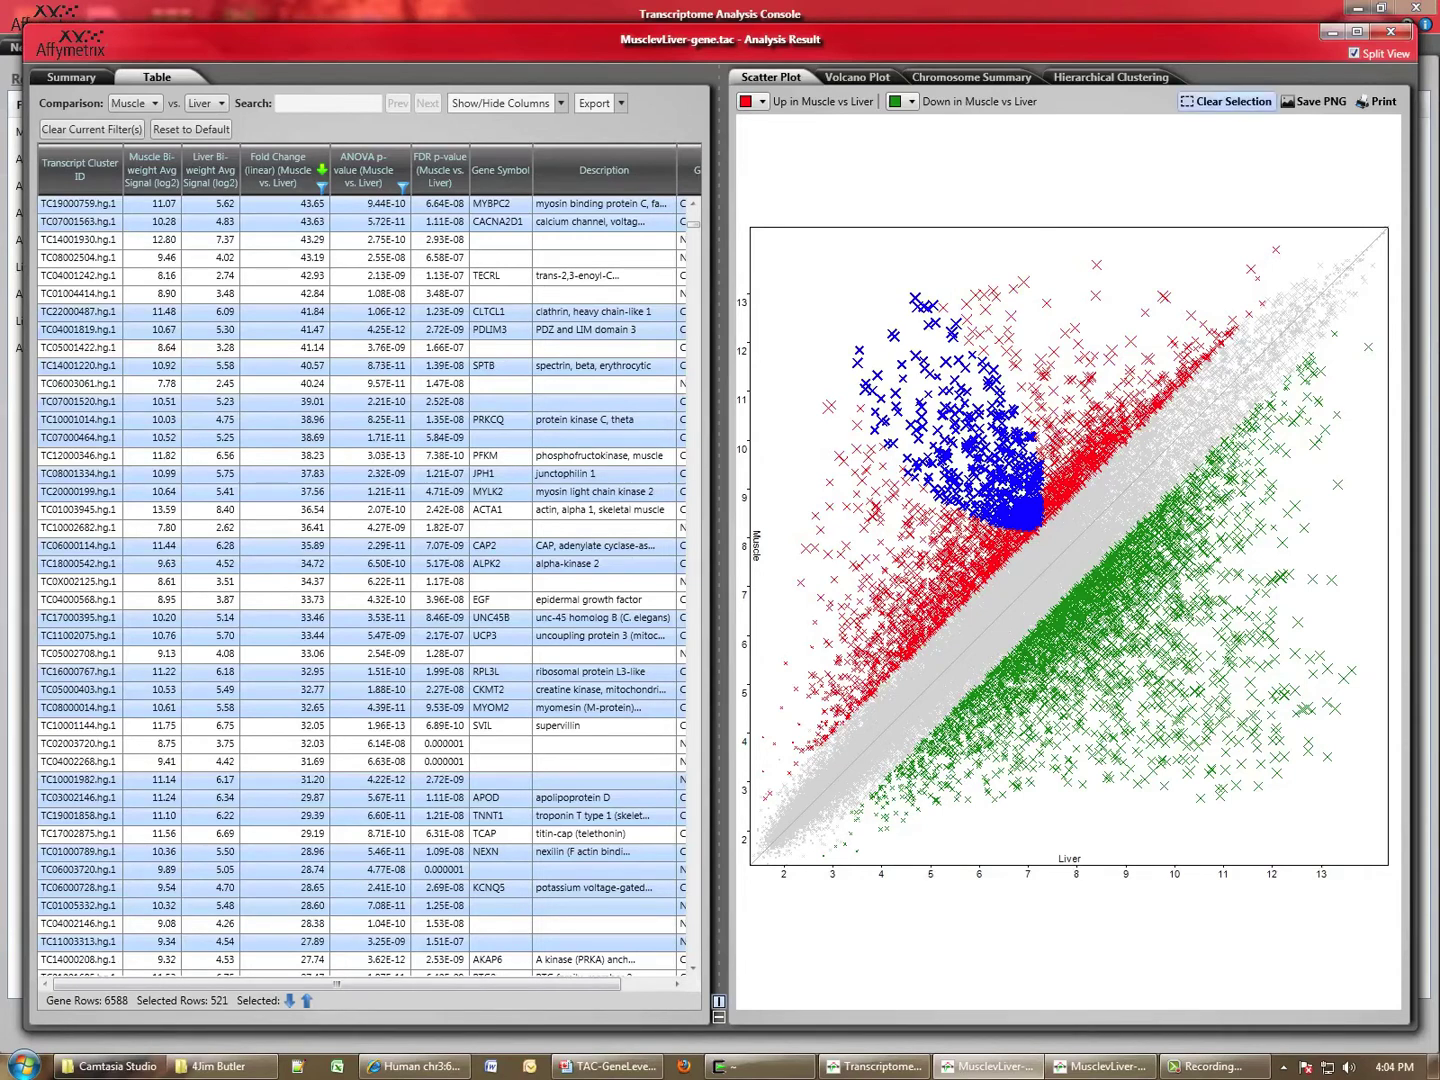
- Clear the gene selection and view the Chromosome Summary and Hierarchical Clustering visualizations
click(1225, 101)
click(971, 77)
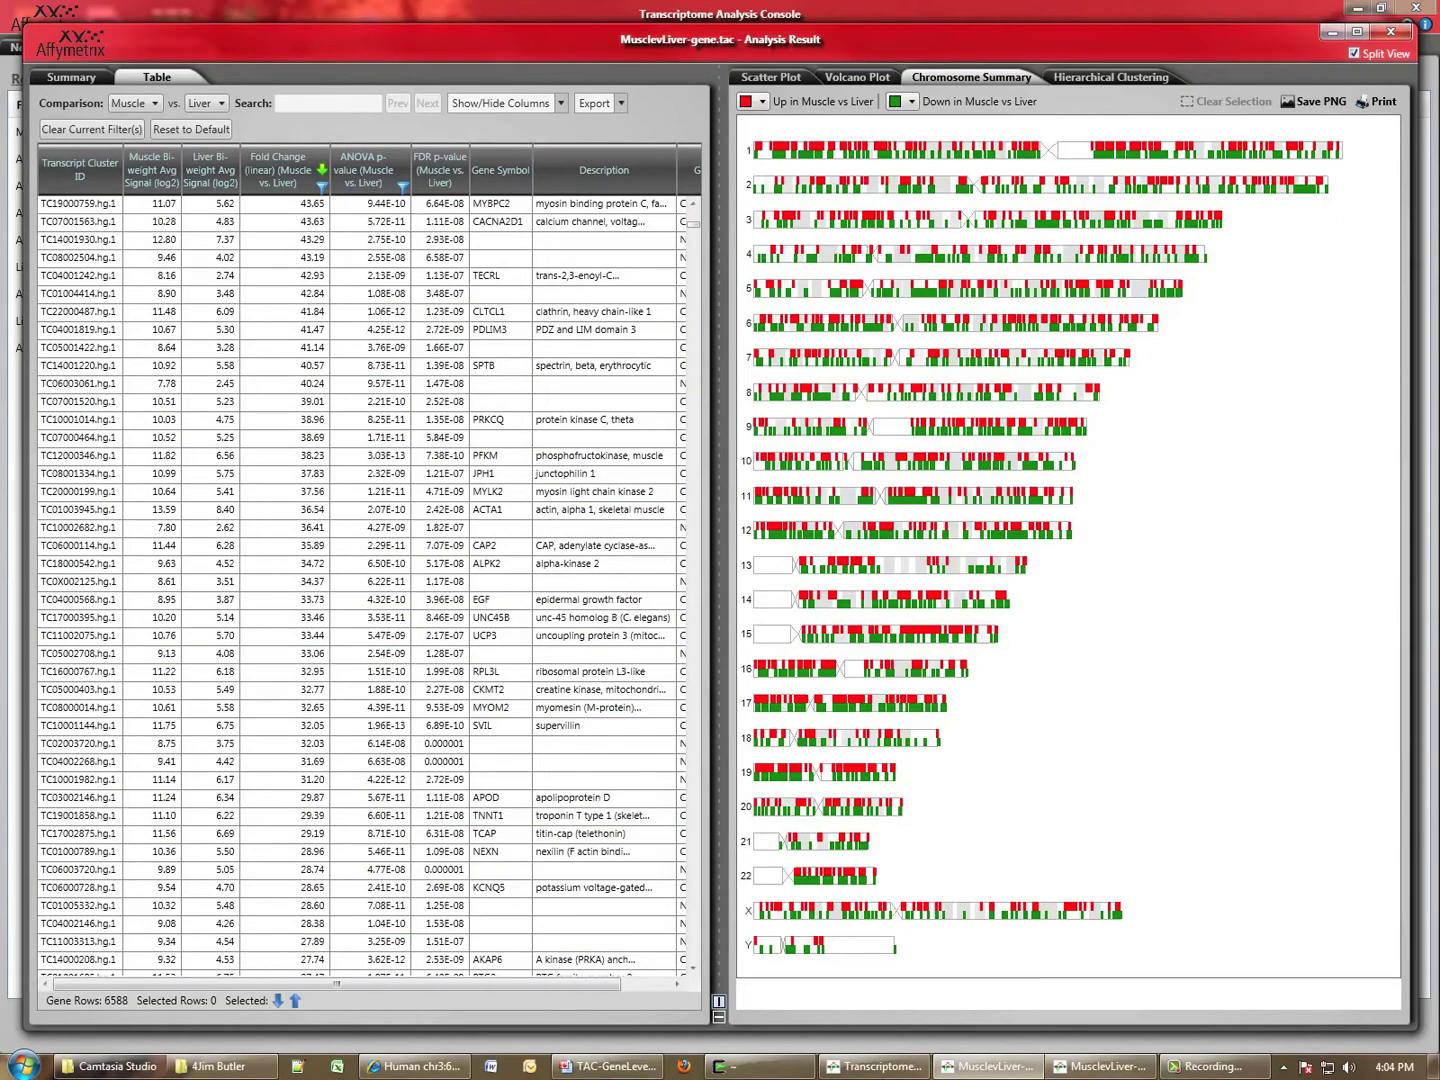
click(1110, 77)
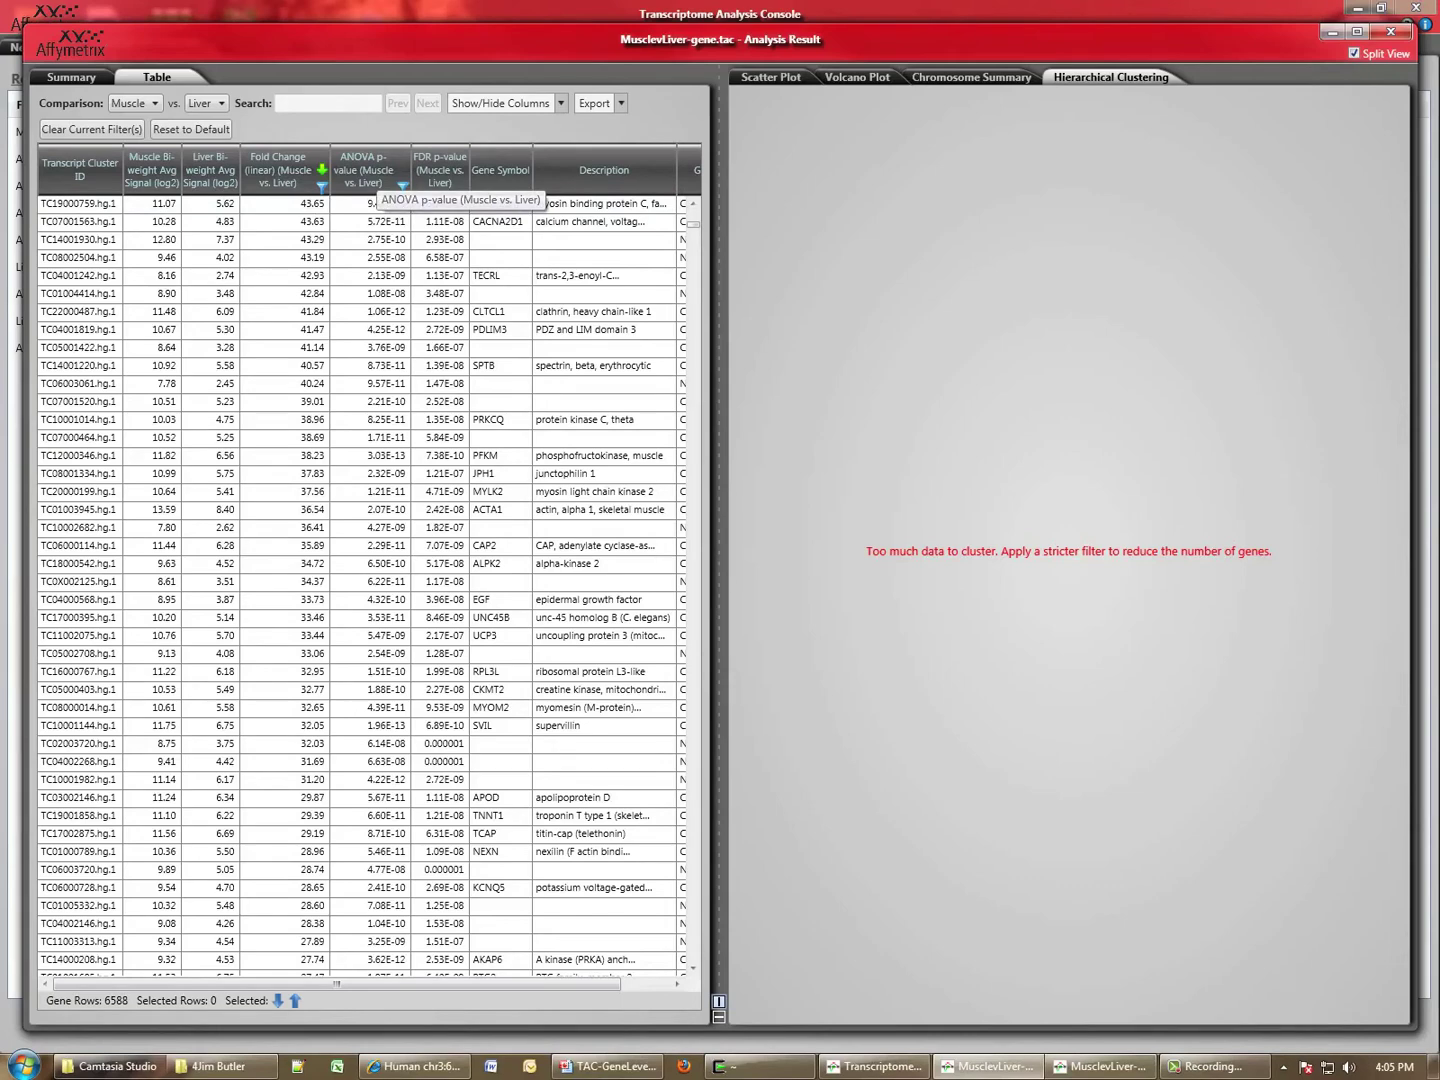
- Filter the gene table to FDR p-value (Muscle vs. Liver) less than 0.001
right_click(443, 166)
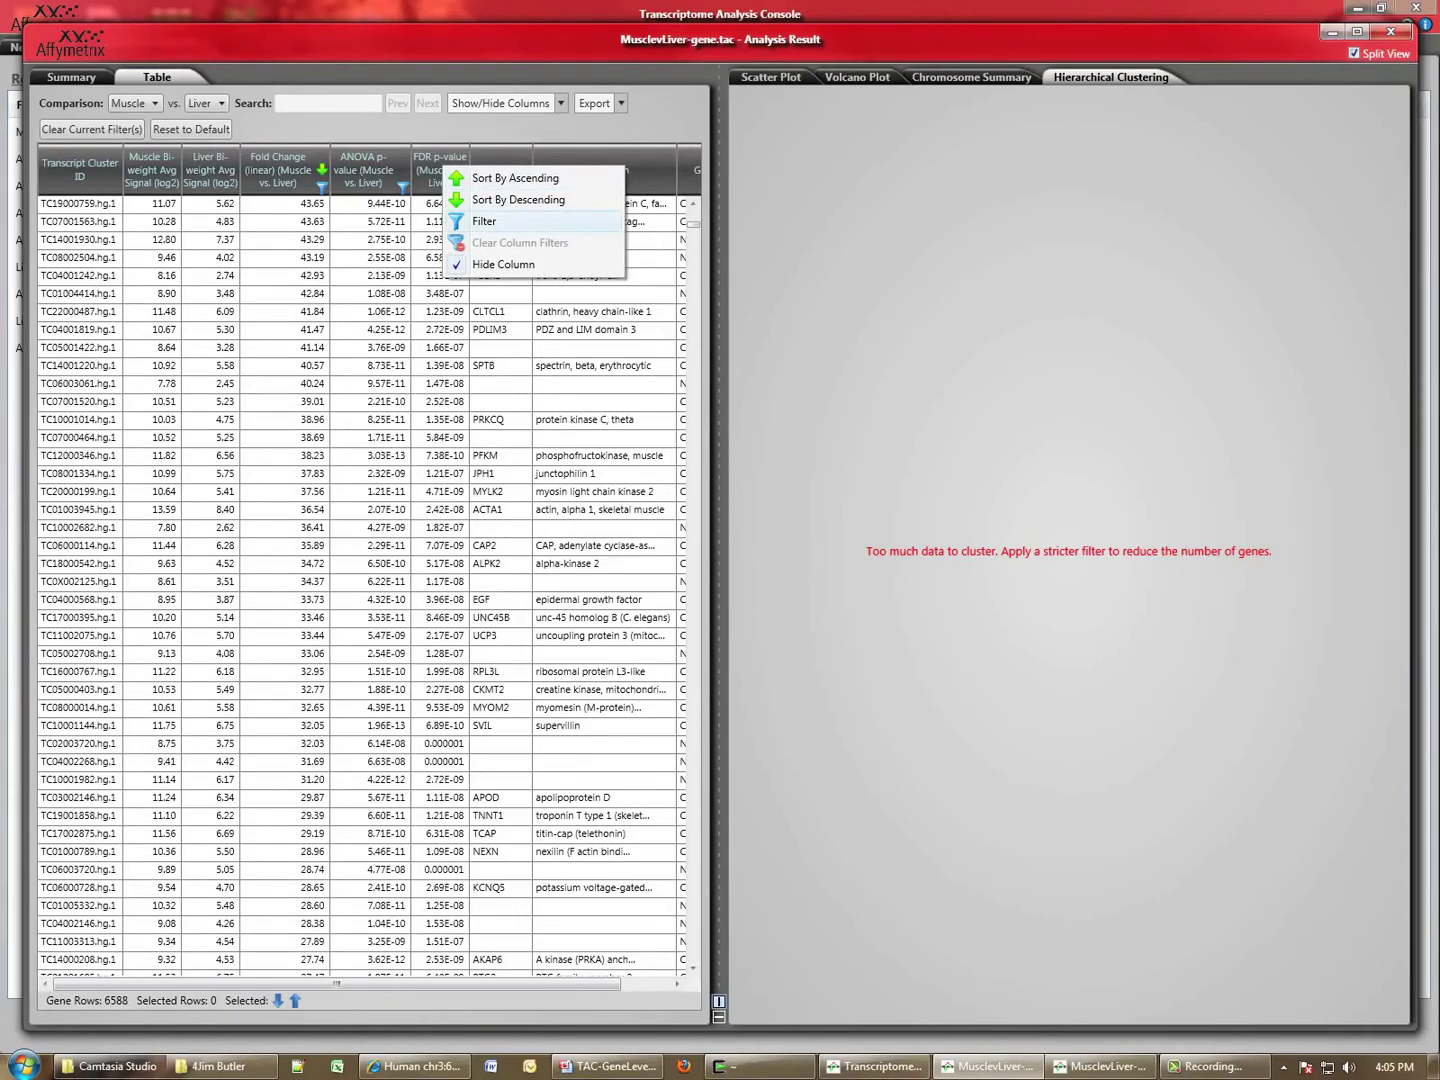
click(484, 221)
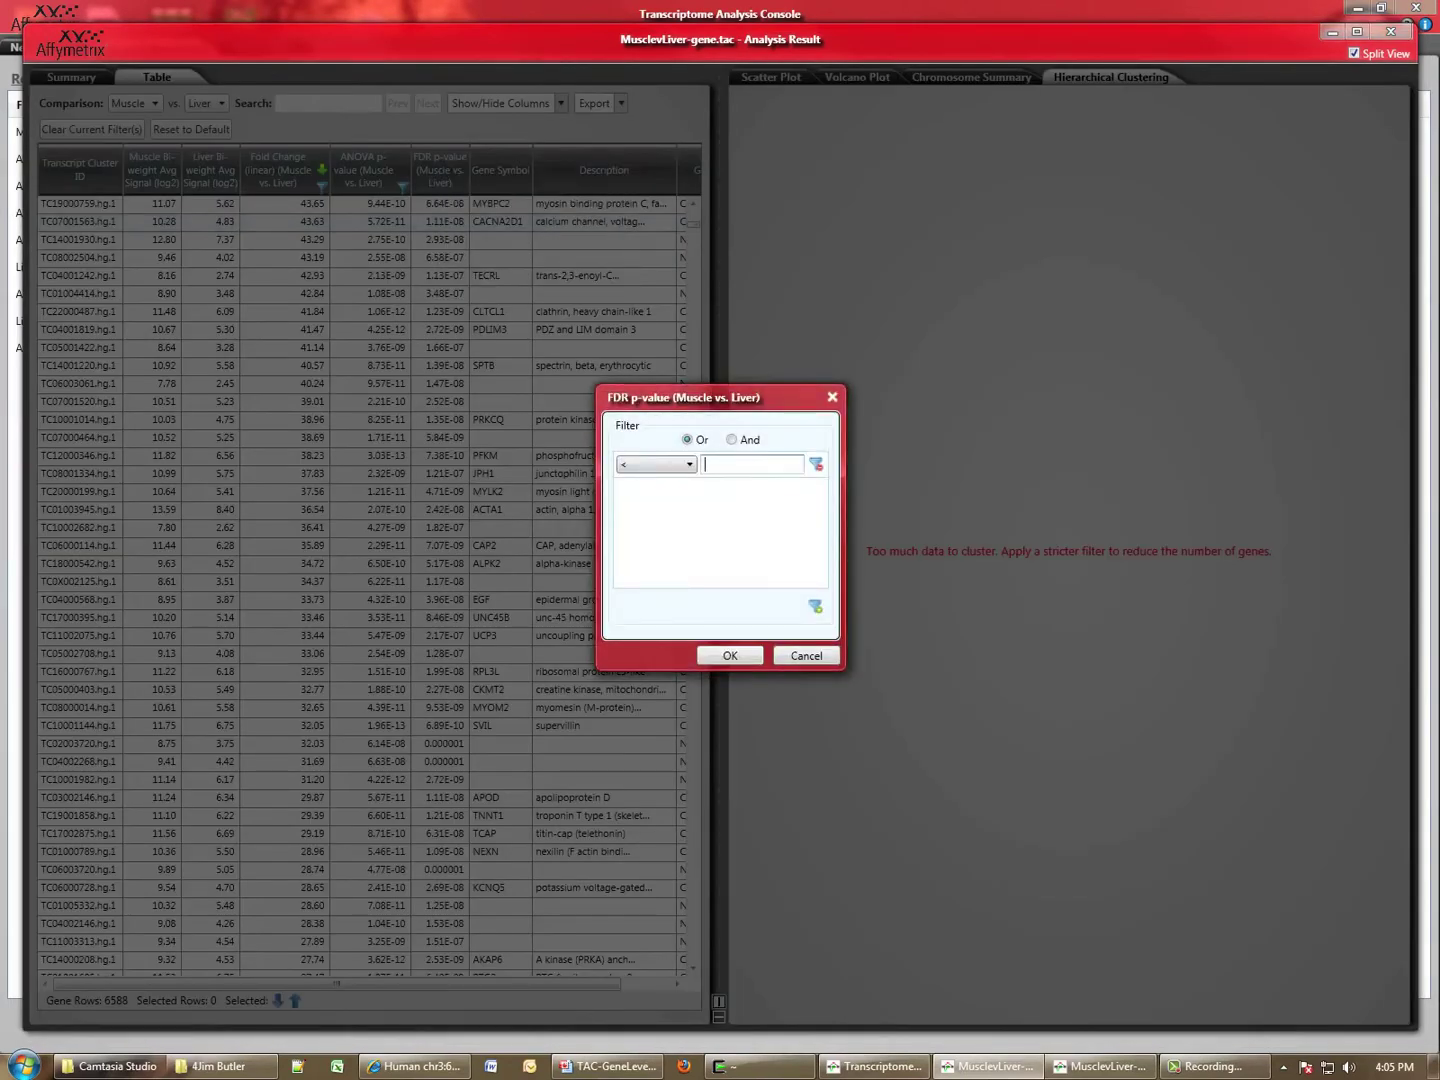
text(0.001)
key(Return)
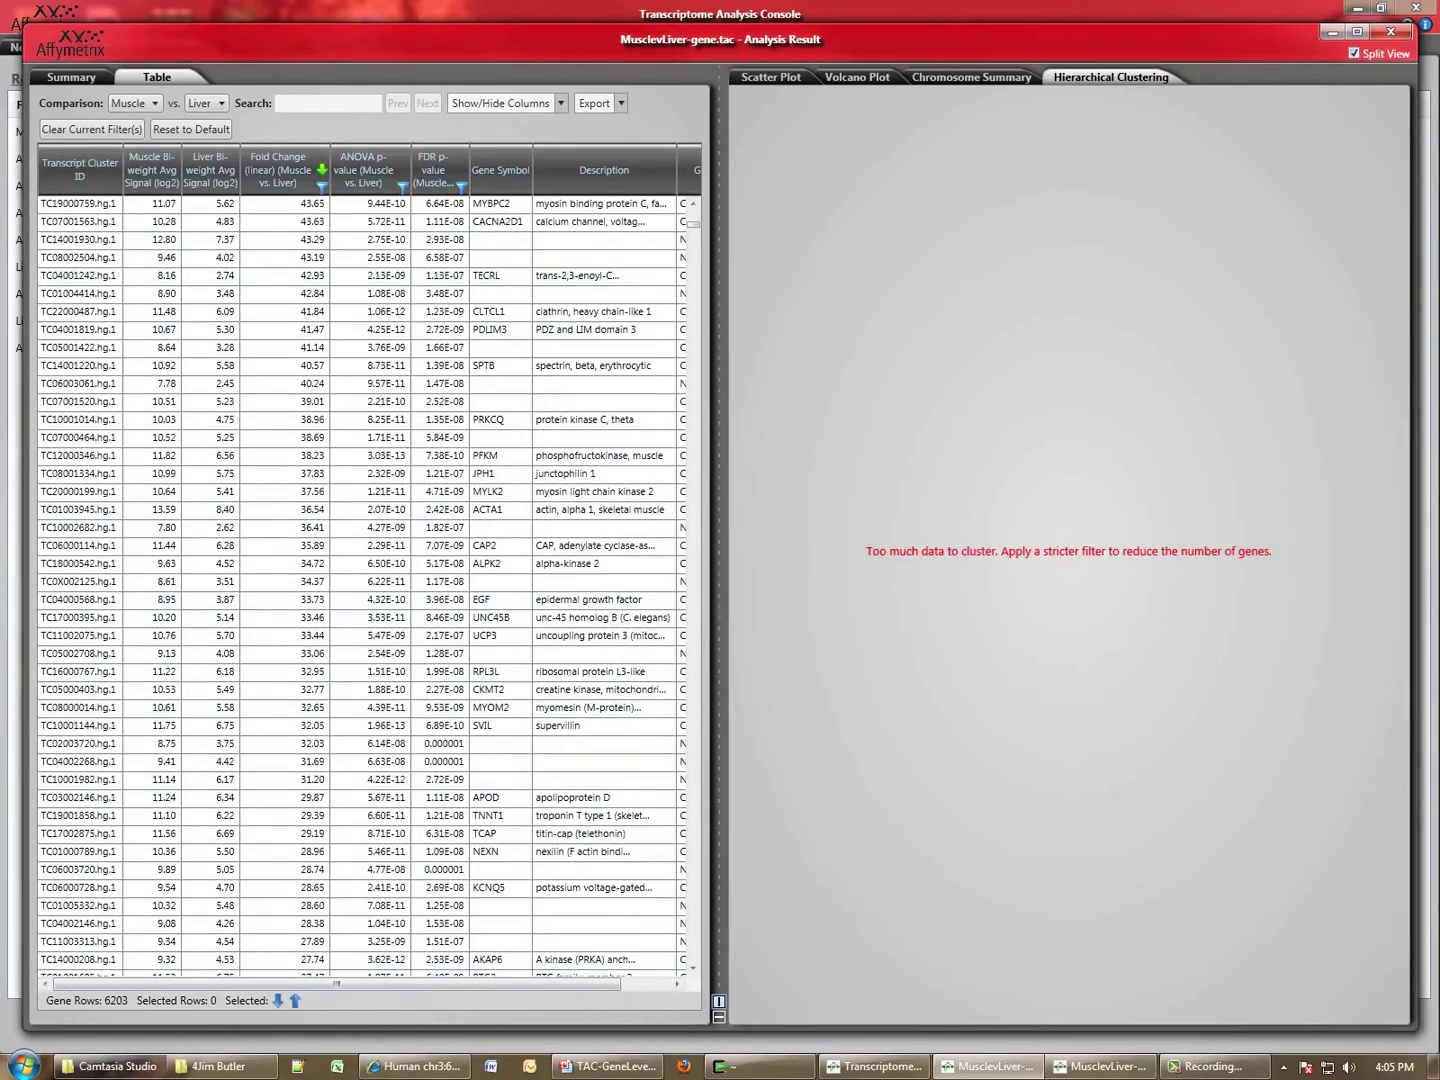
- Set the linear fold change filter to greater than 6 or less than -6, and run hierarchical clustering on the filtered genes
right_click(290, 170)
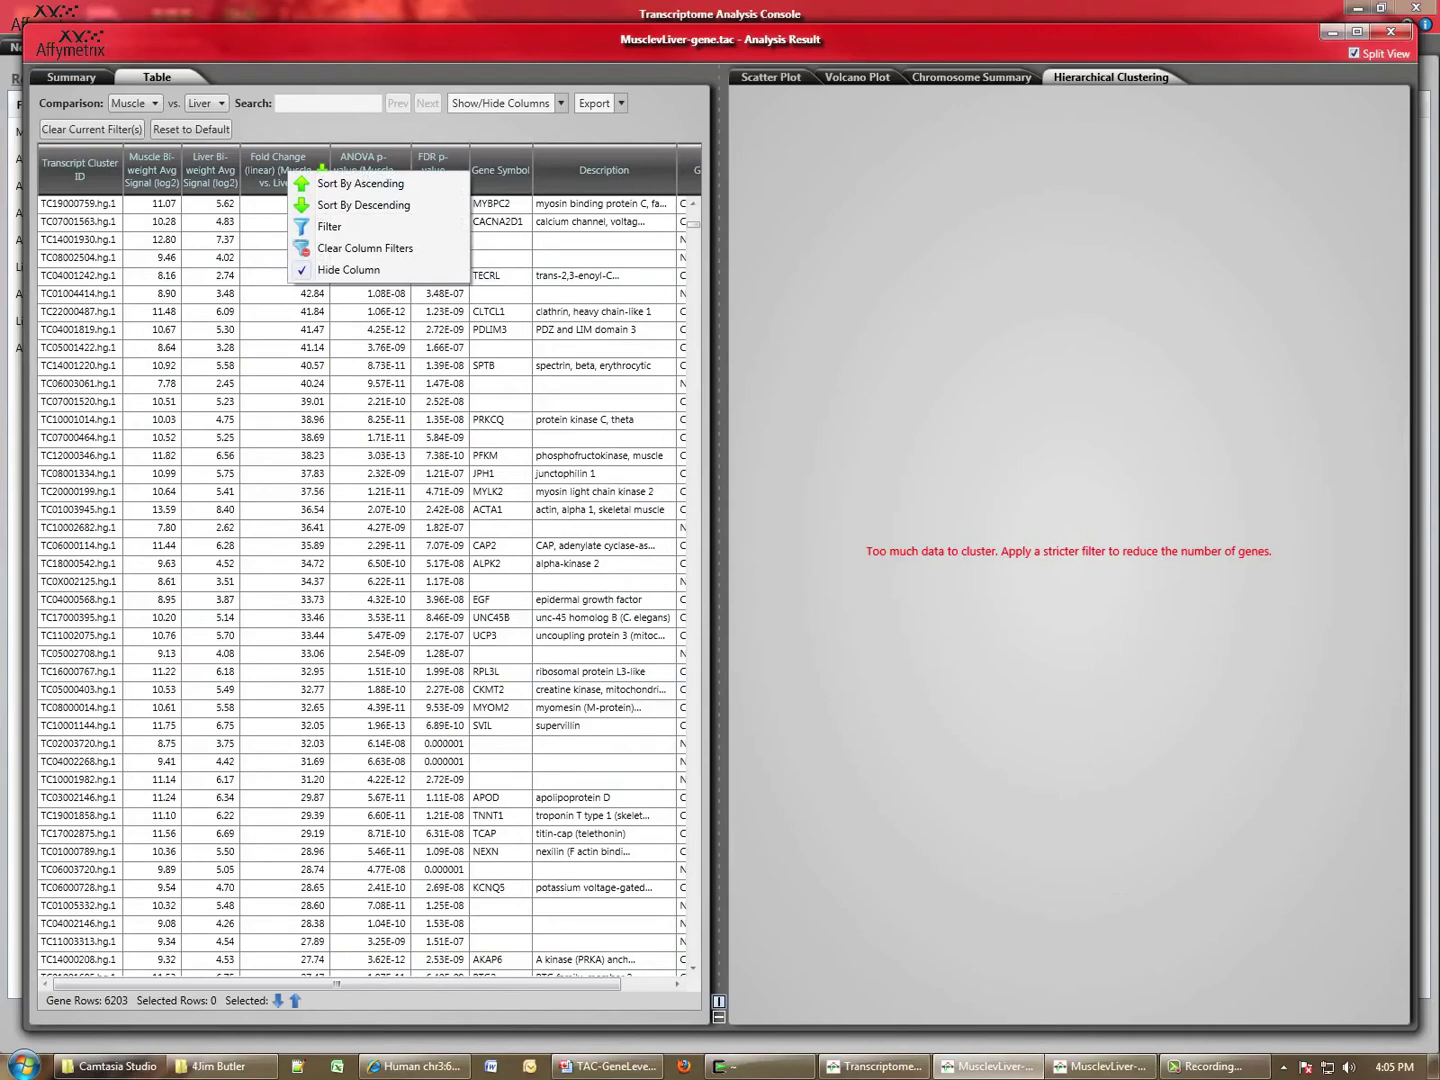
click(329, 226)
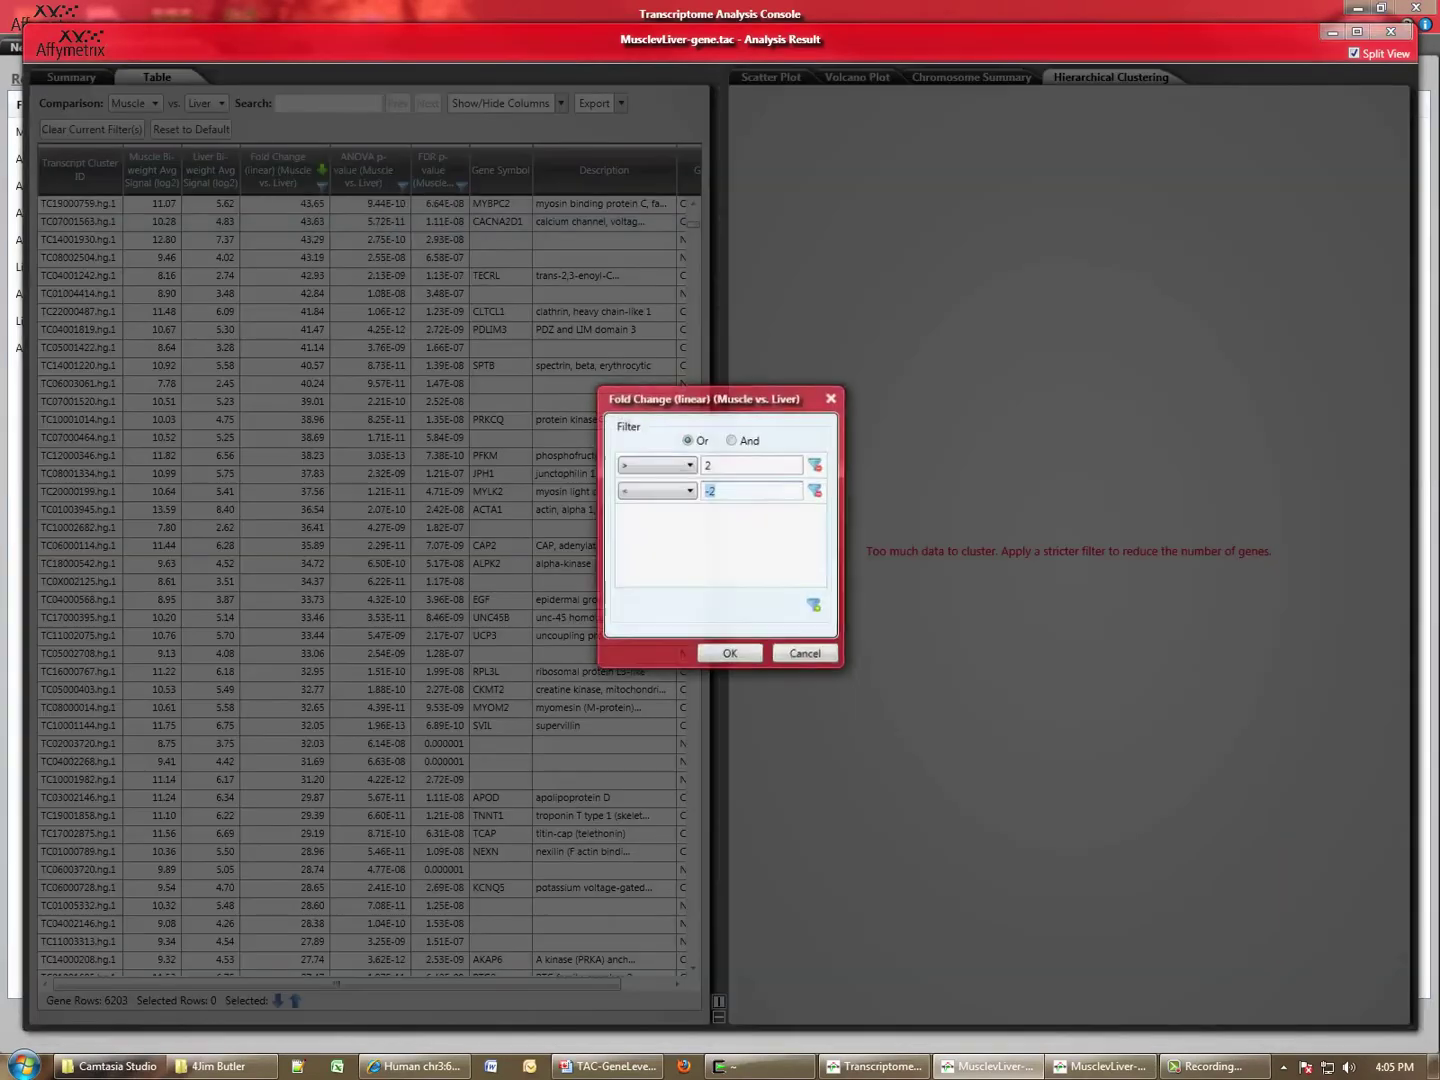
key(Tab)
click(707, 464)
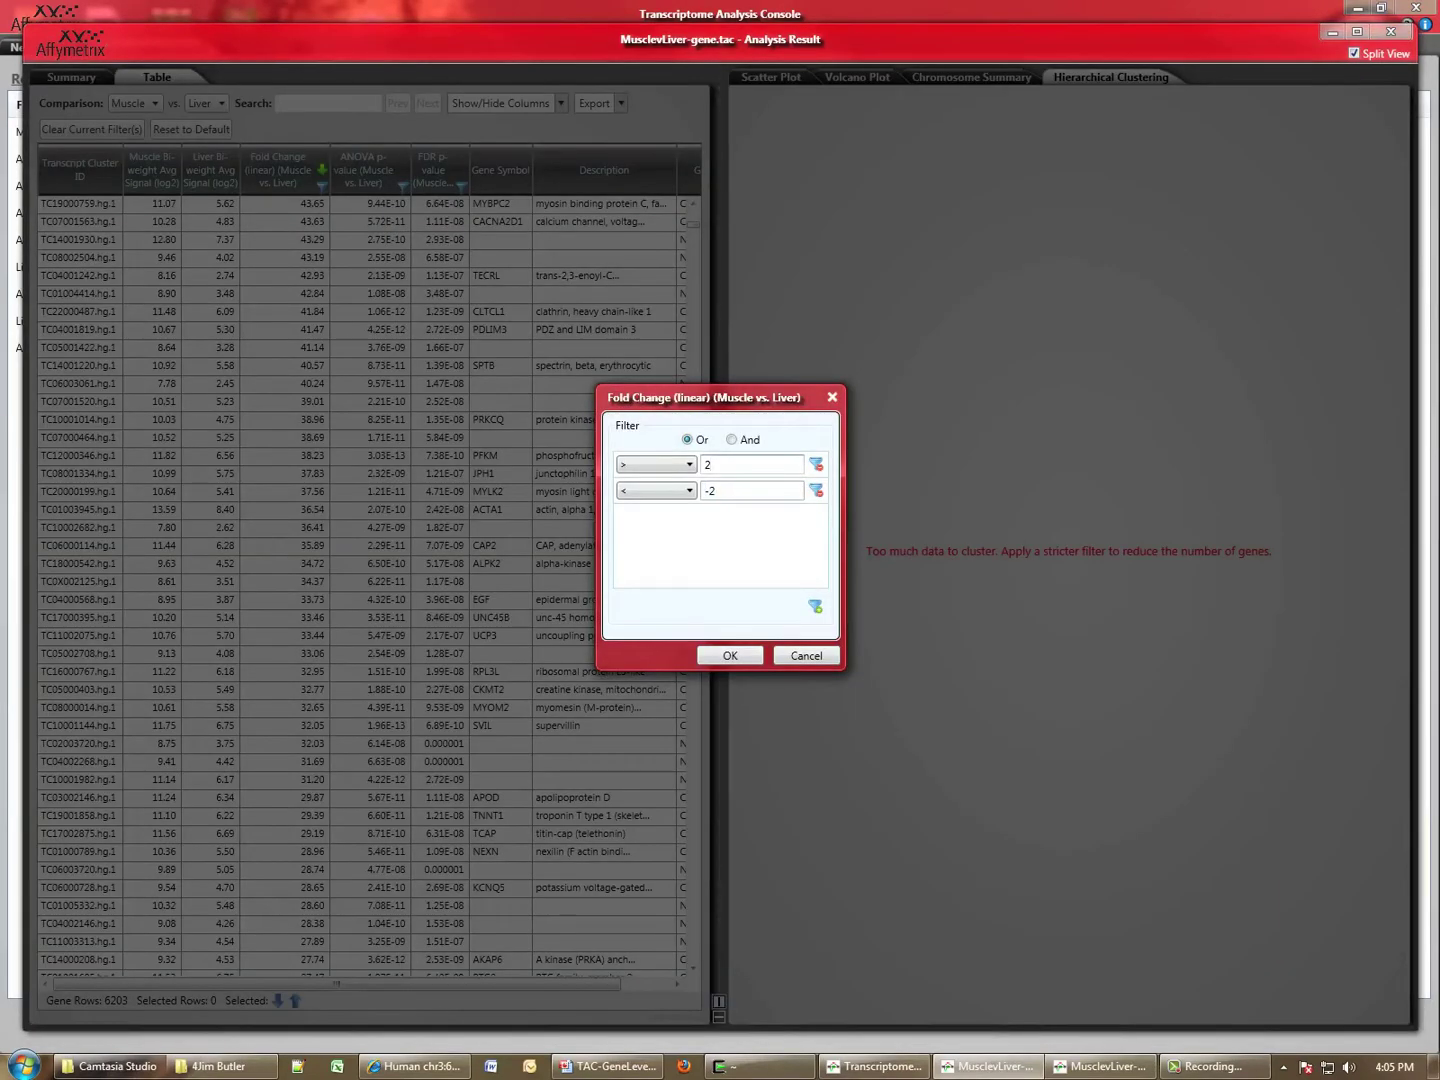
key(BackSpace)
text(6)
click(713, 490)
key(BackSpace)
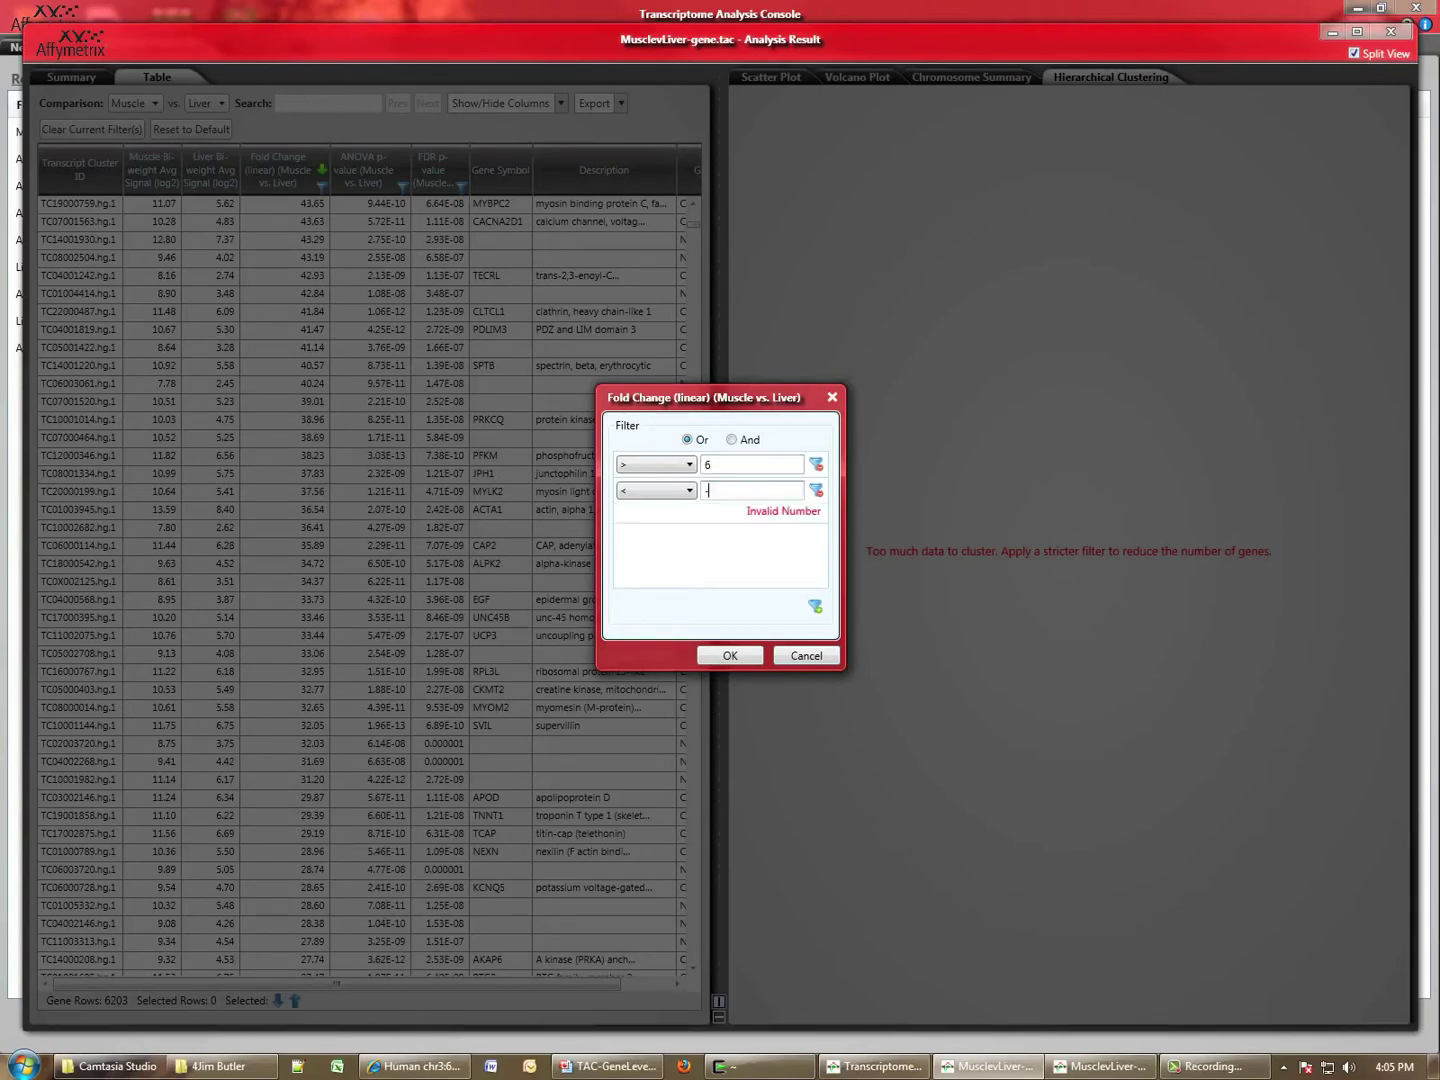
text(6)
key(Return)
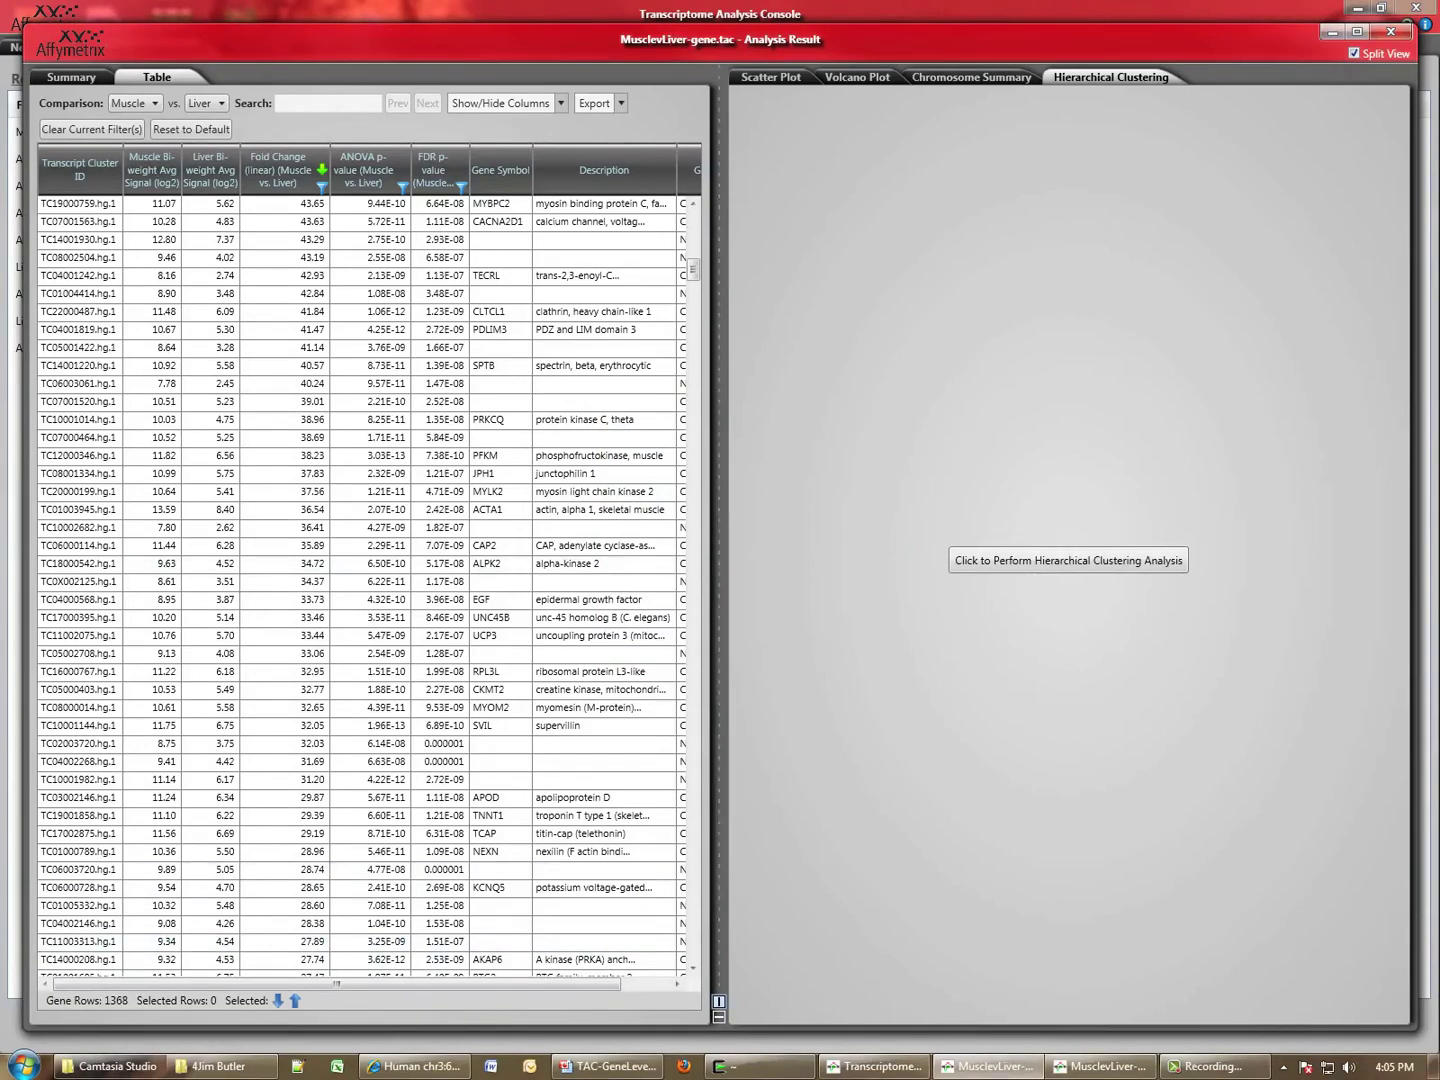
click(1066, 561)
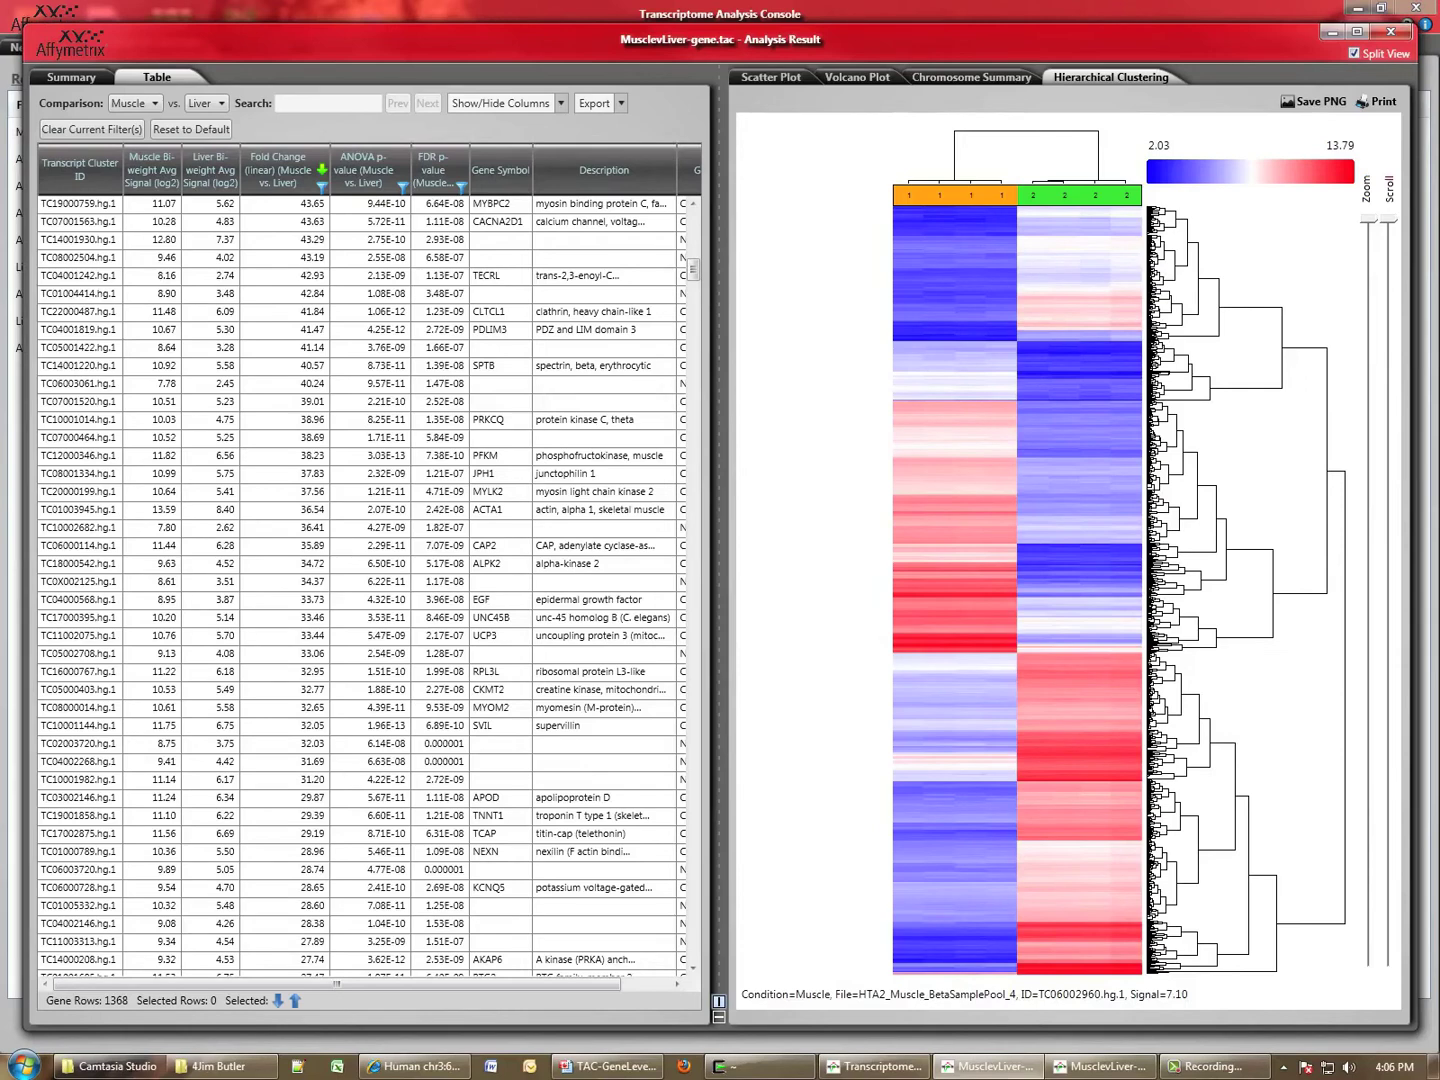
- Try the Green/Red colour scheme on the clustering heat map and switch back to Blue/Red
right_click(929, 375)
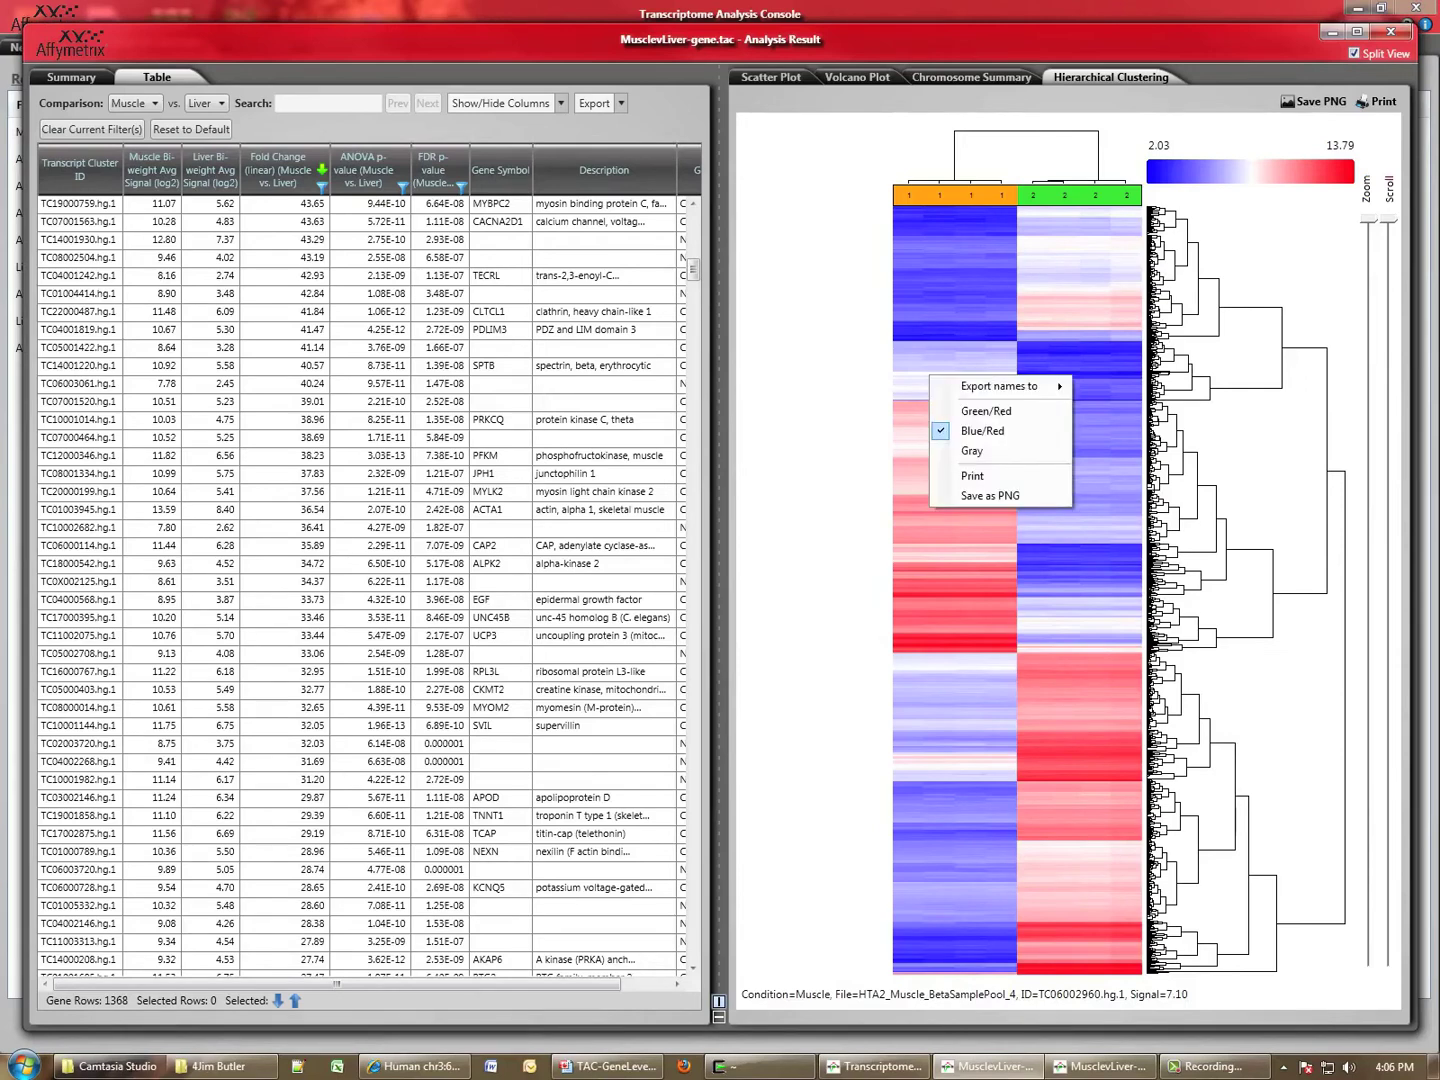
click(986, 411)
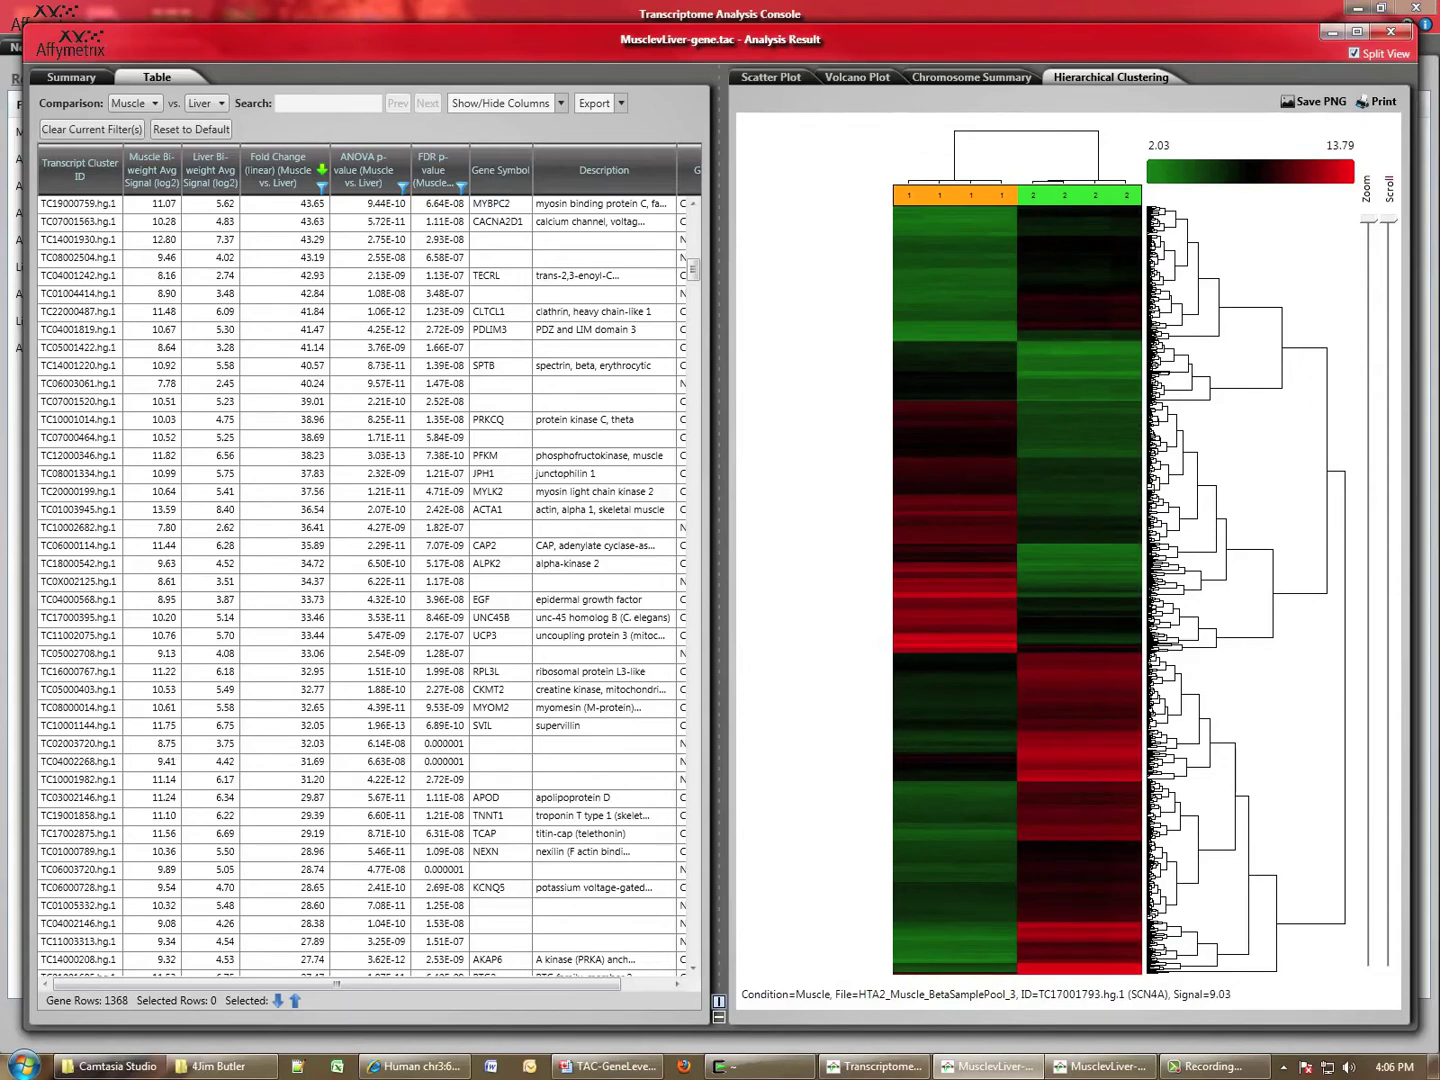
right_click(999, 416)
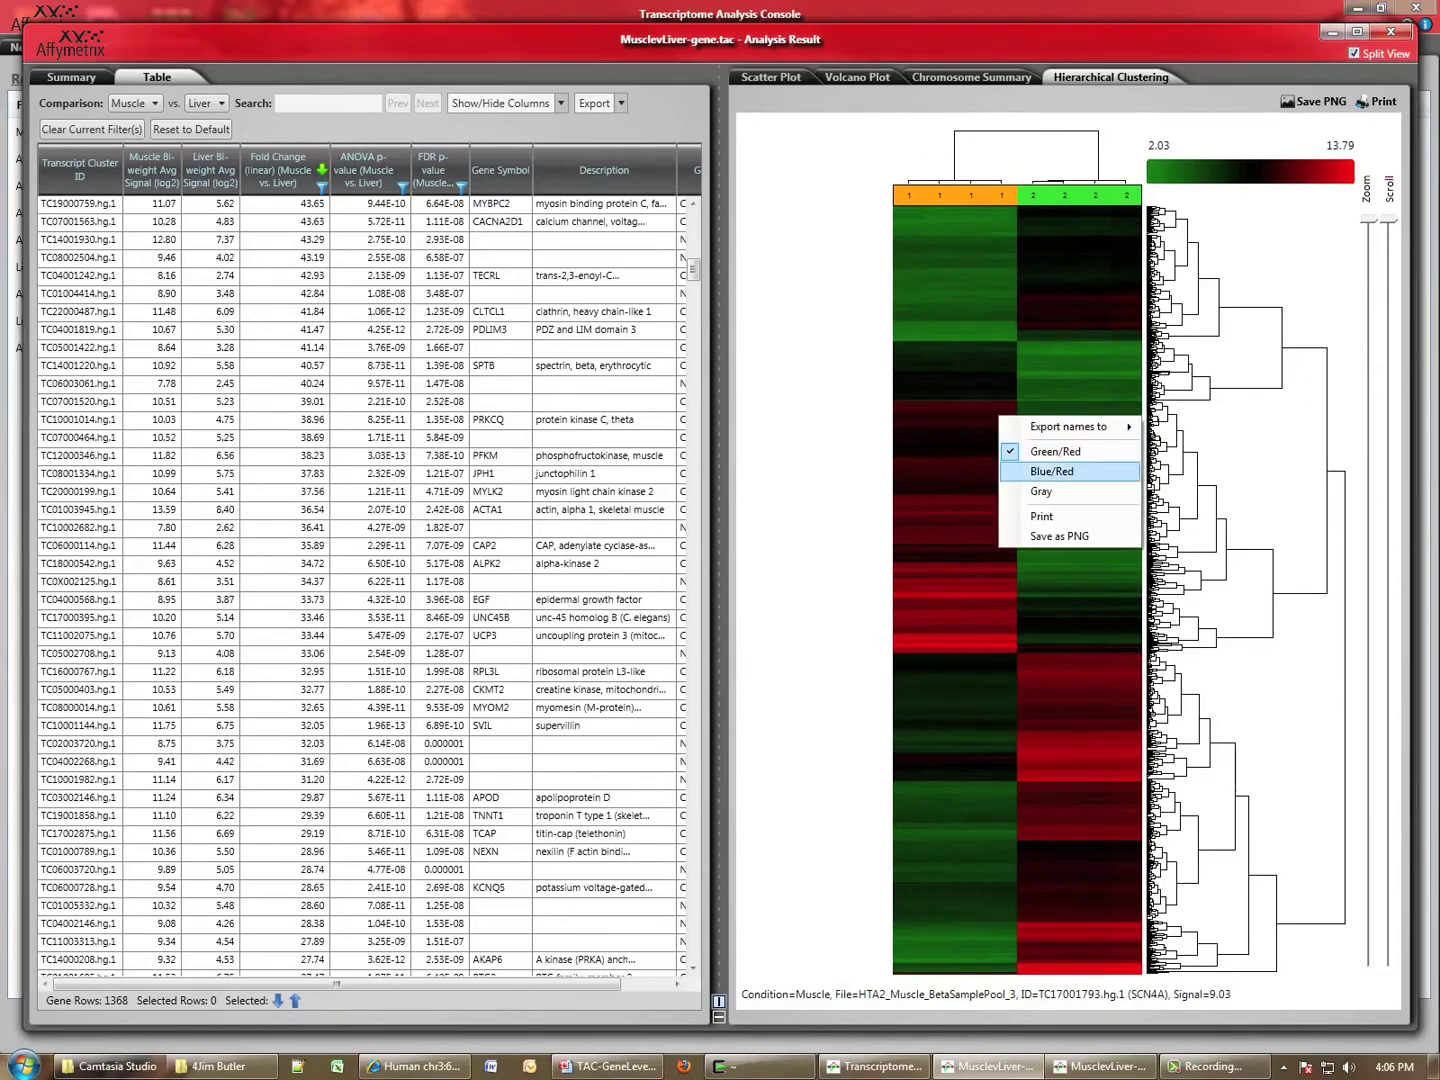
click(1052, 471)
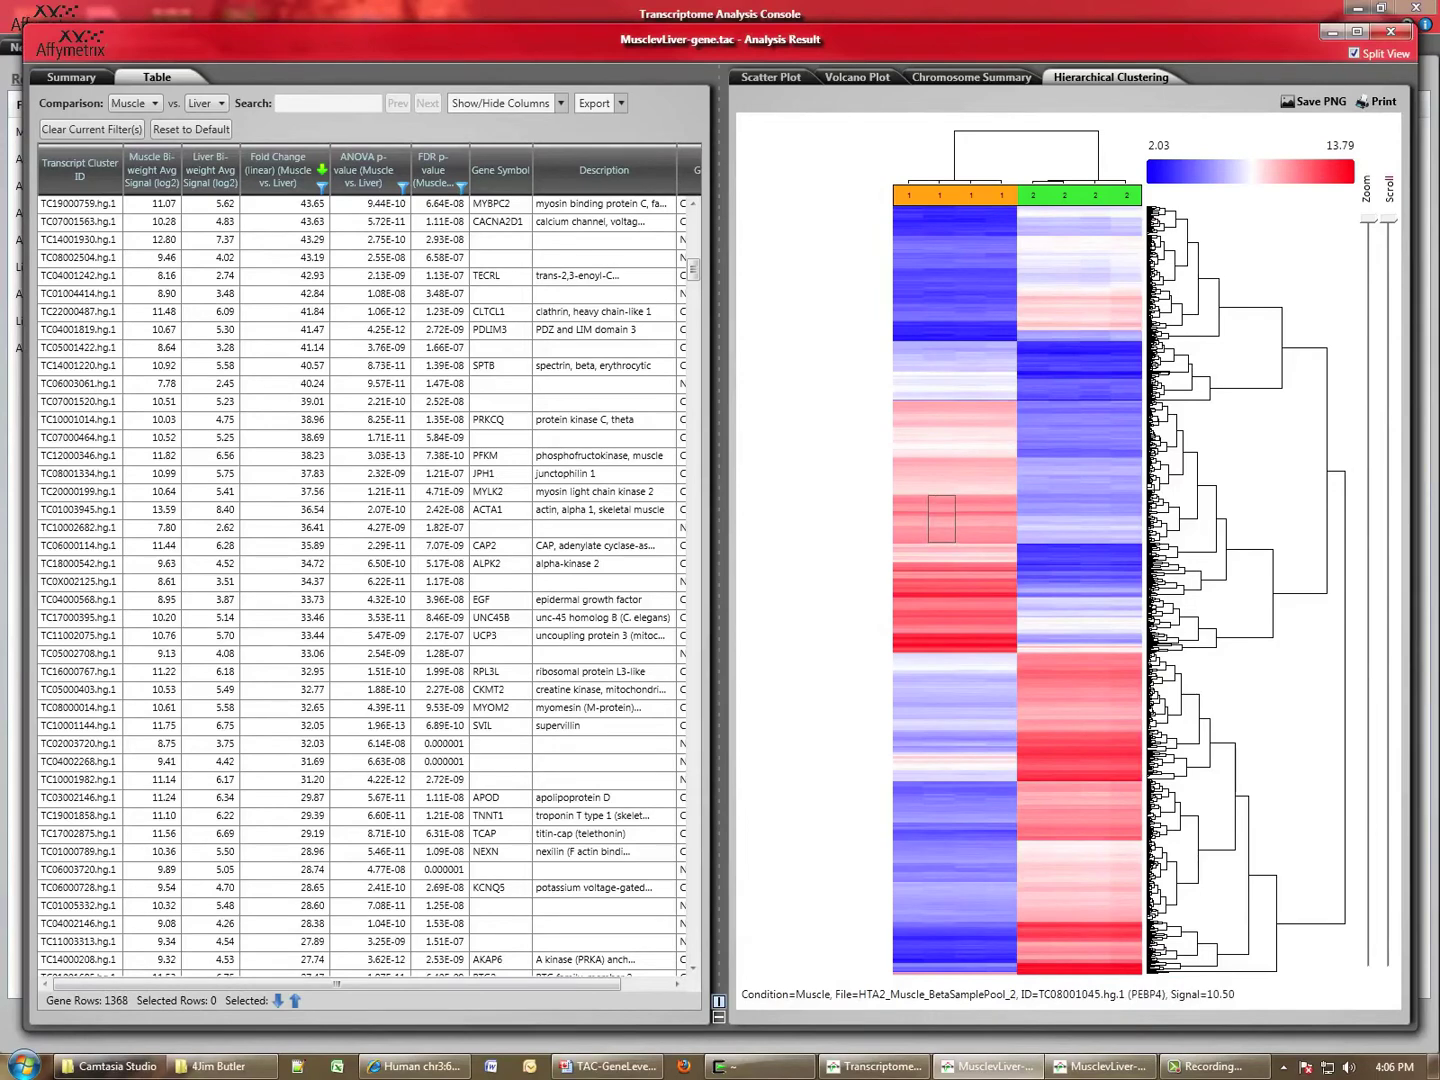
- Examine individual gene names and expression patterns in the muscle-high, liver-low section of the clustering heat map
scroll(941, 520, up, 5)
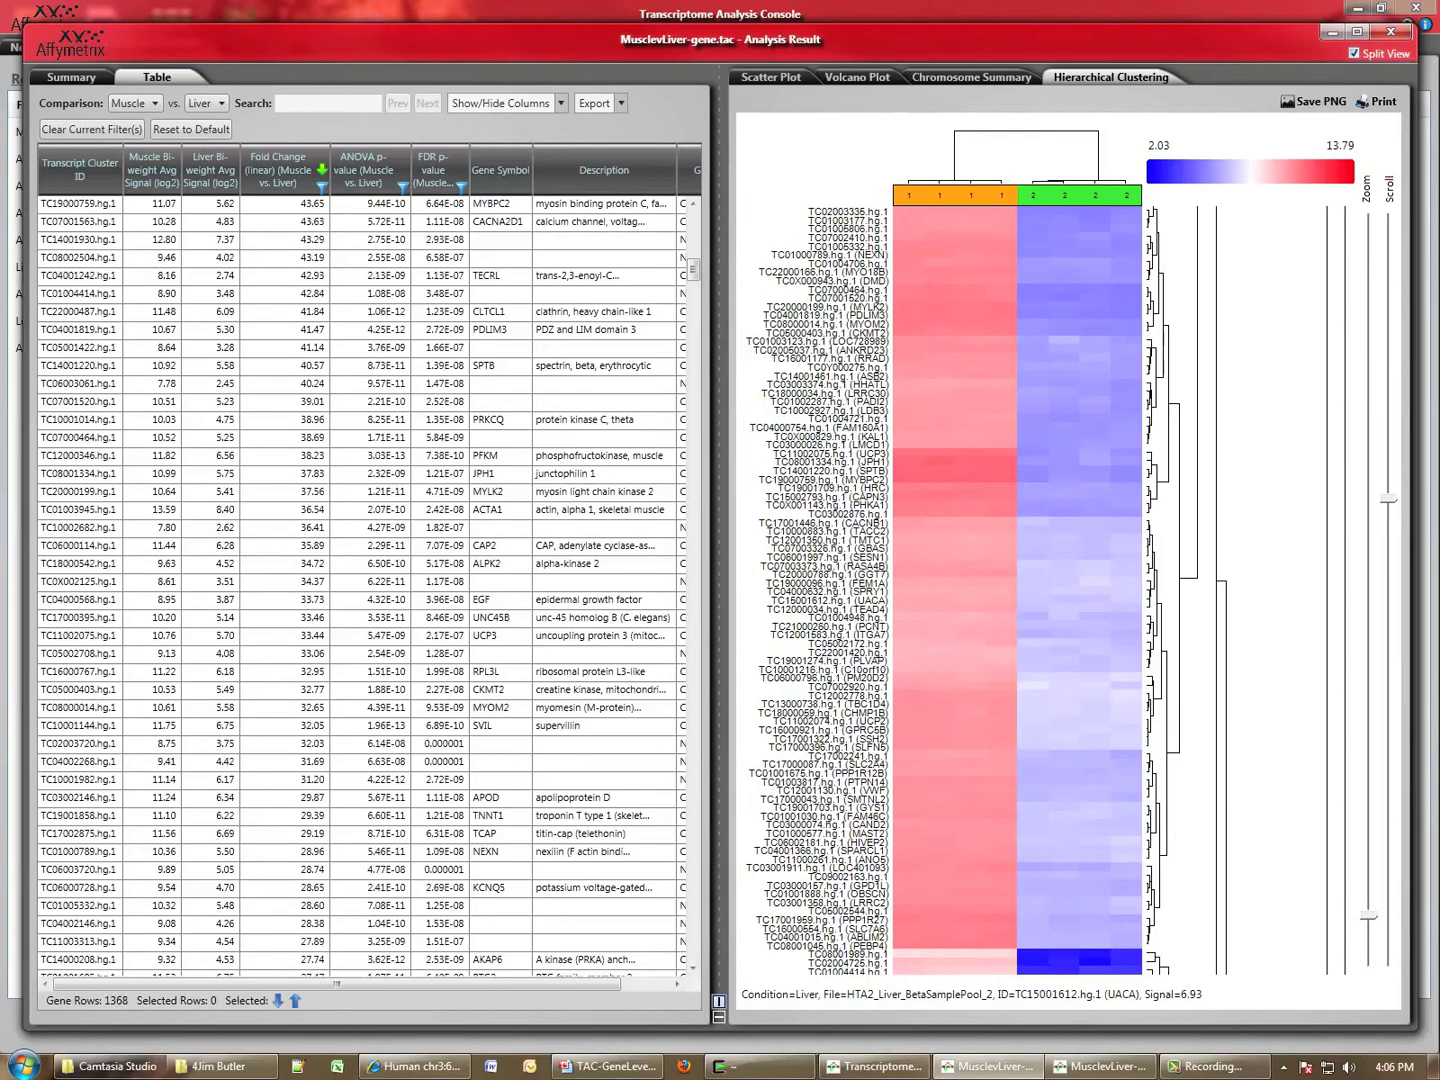
scroll(1017, 590, down, 1)
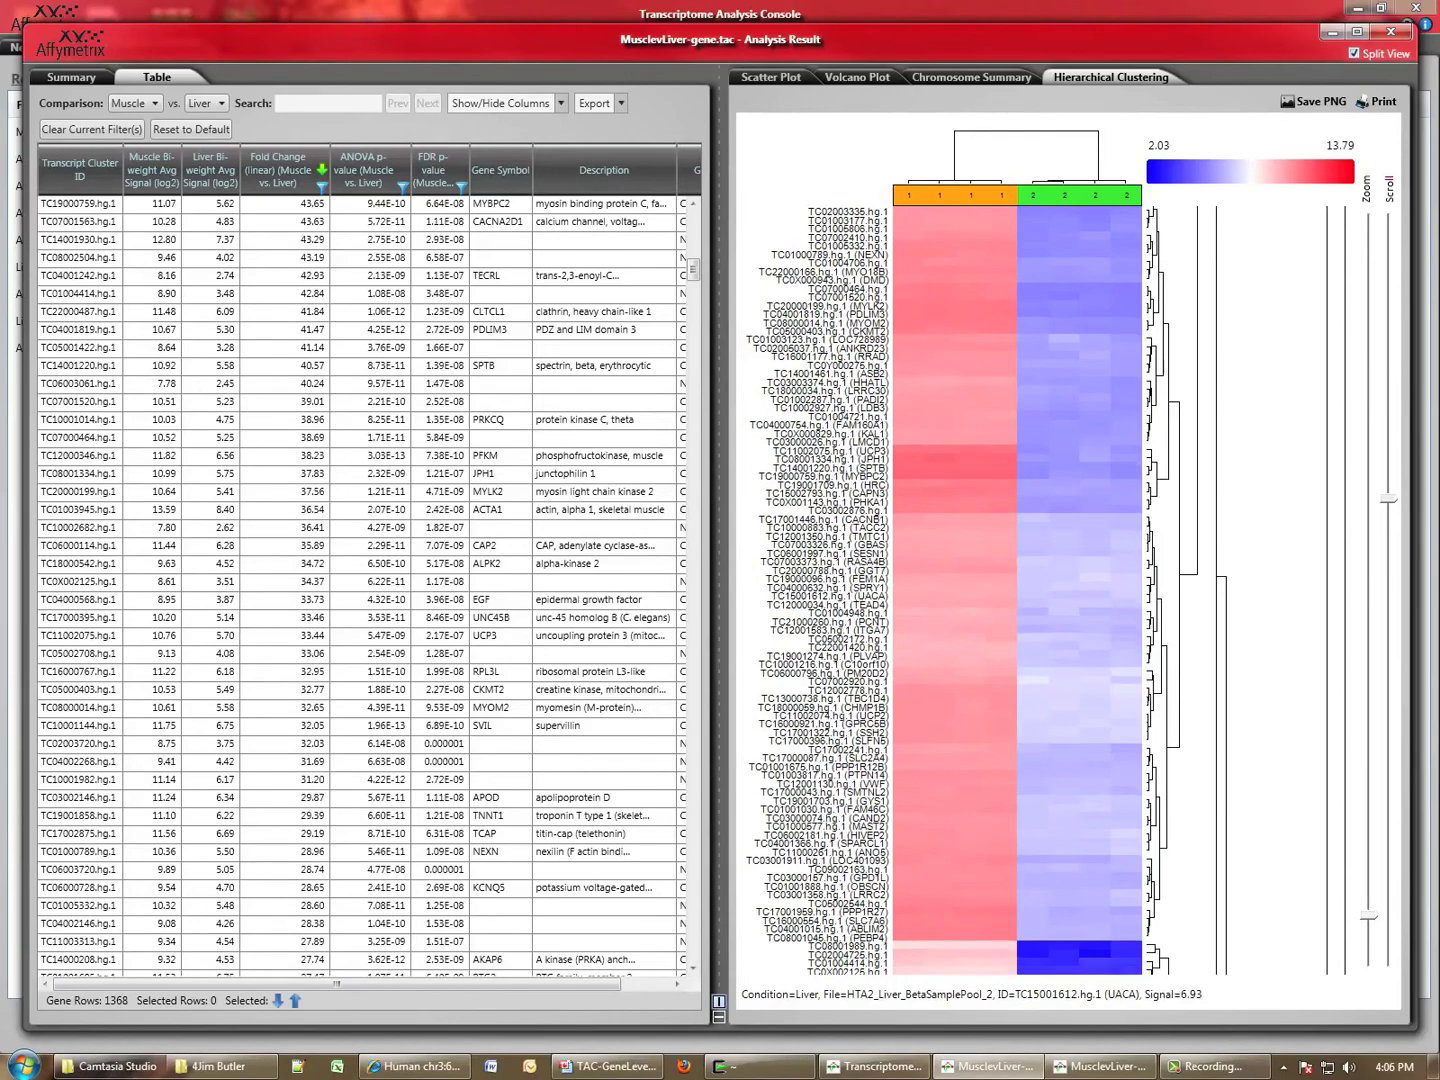
scroll(1017, 590, up, 2)
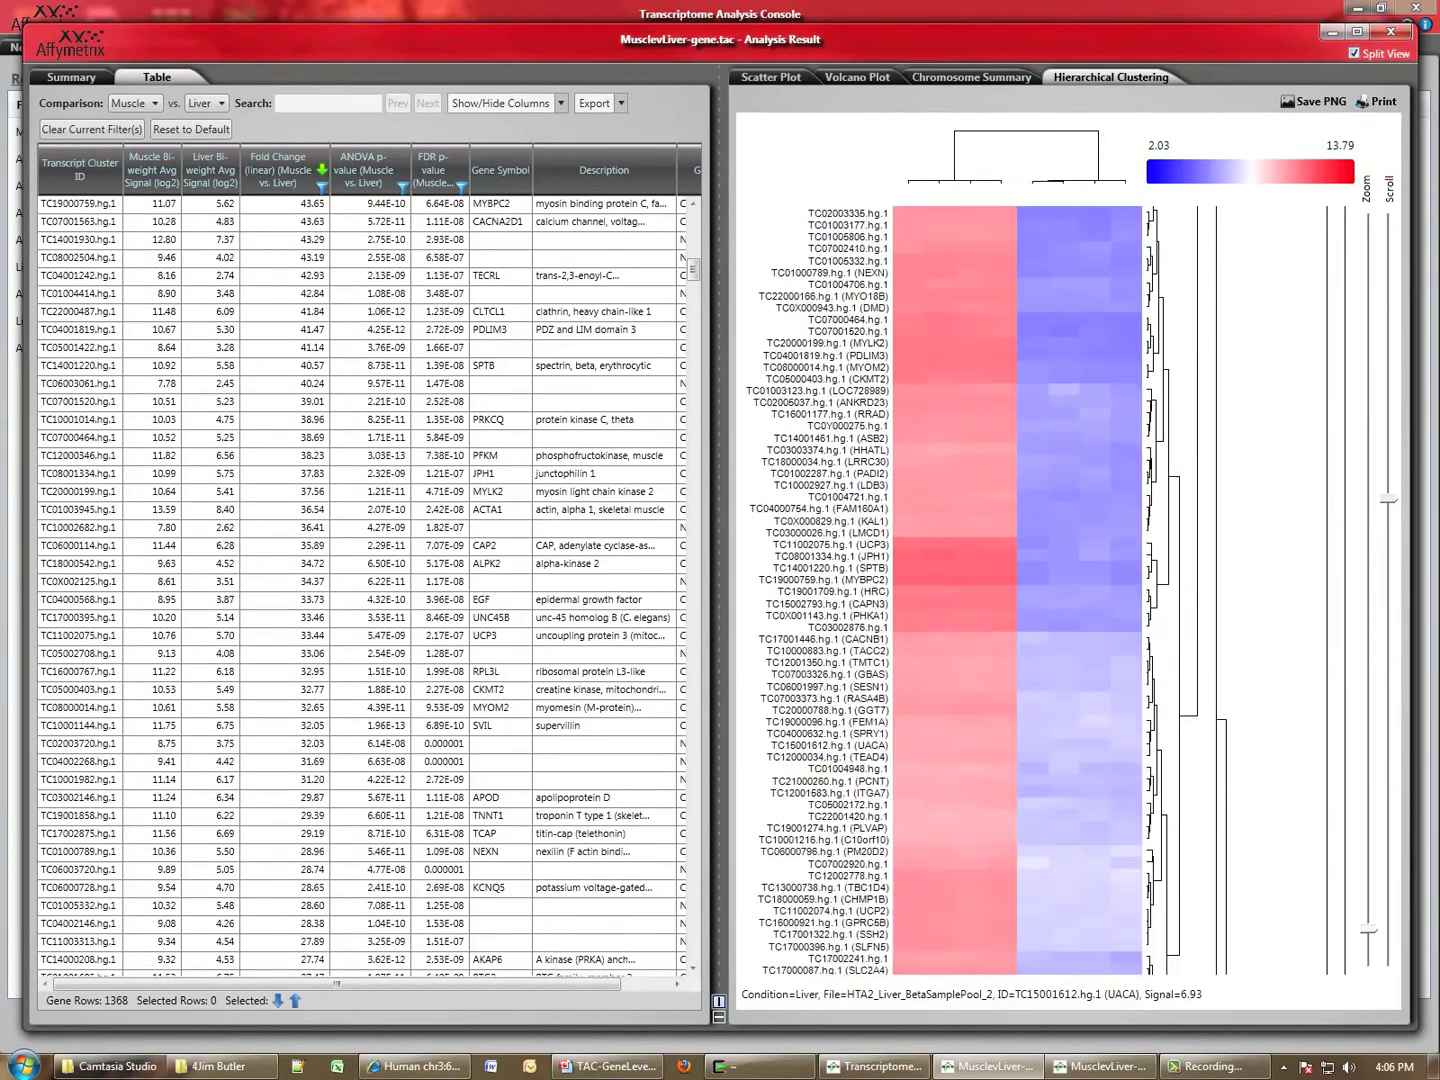
scroll(1017, 590, up, 1)
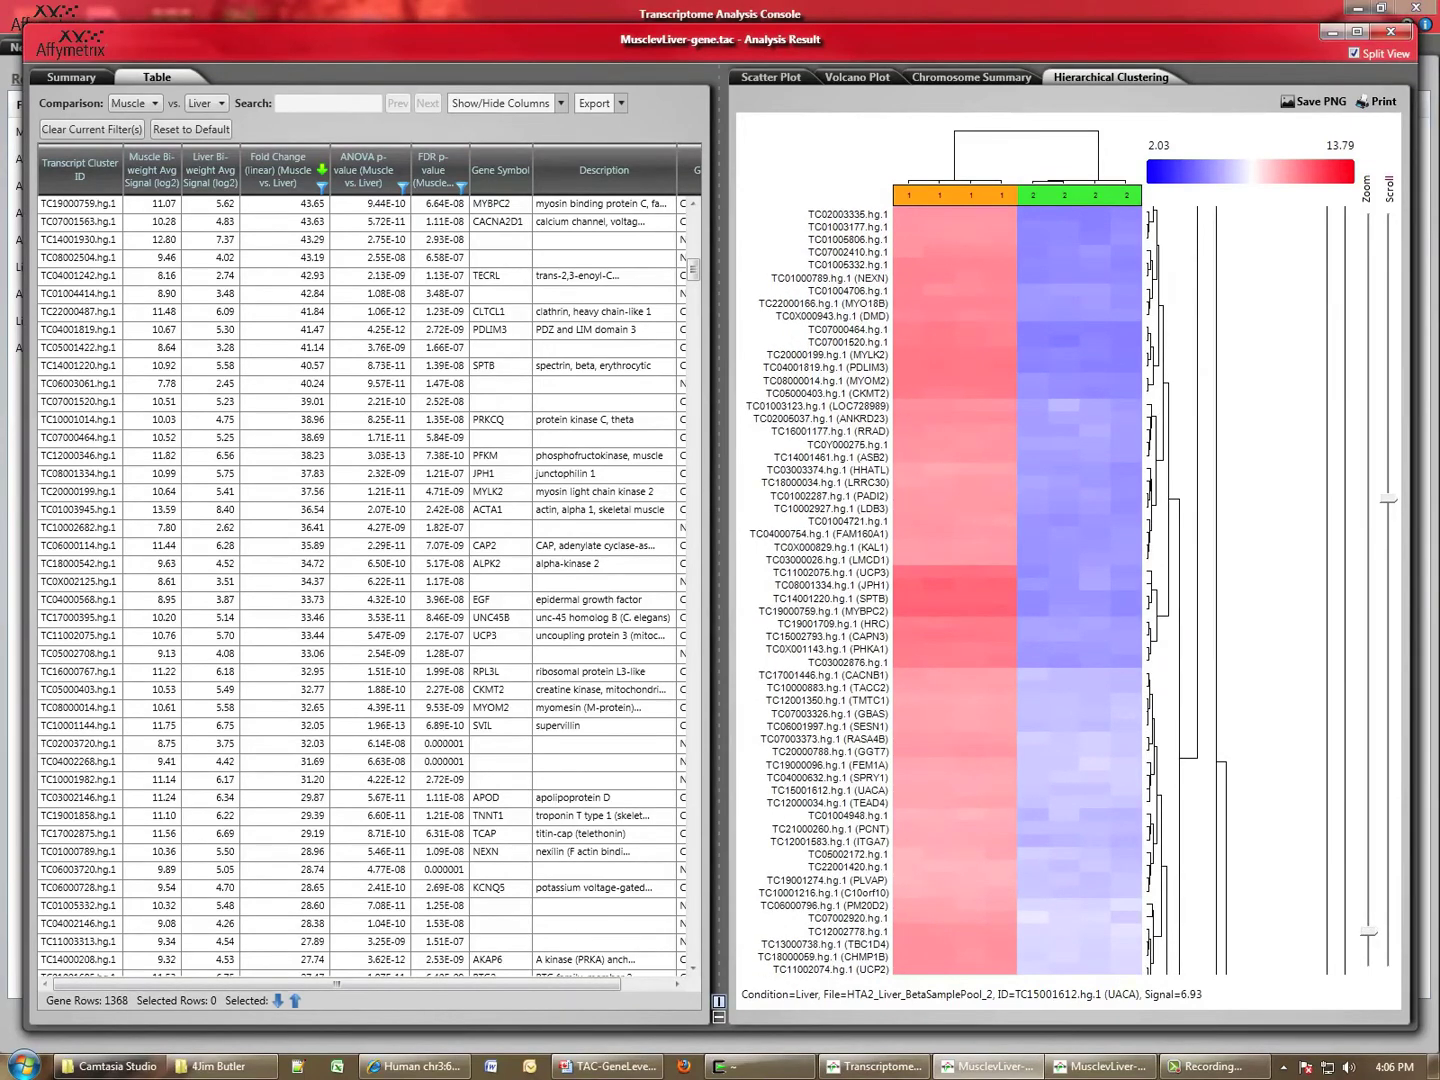
drag(1388, 498, 1388, 539)
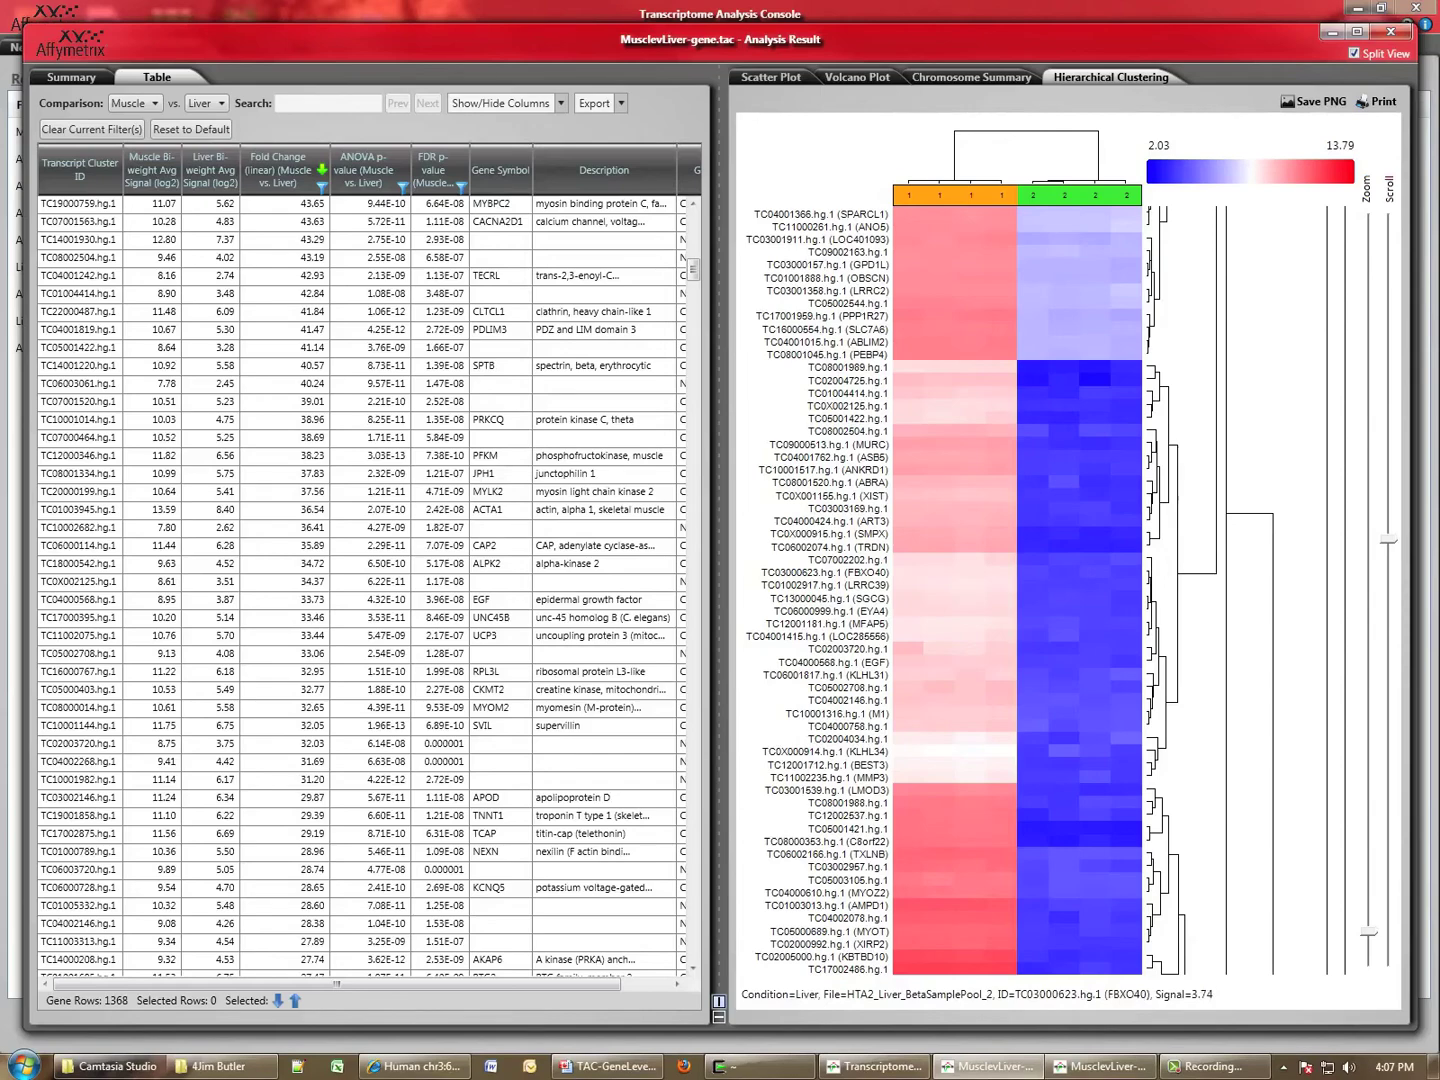
scroll(1064, 598, down, 4)
scroll(1064, 598, up, 2)
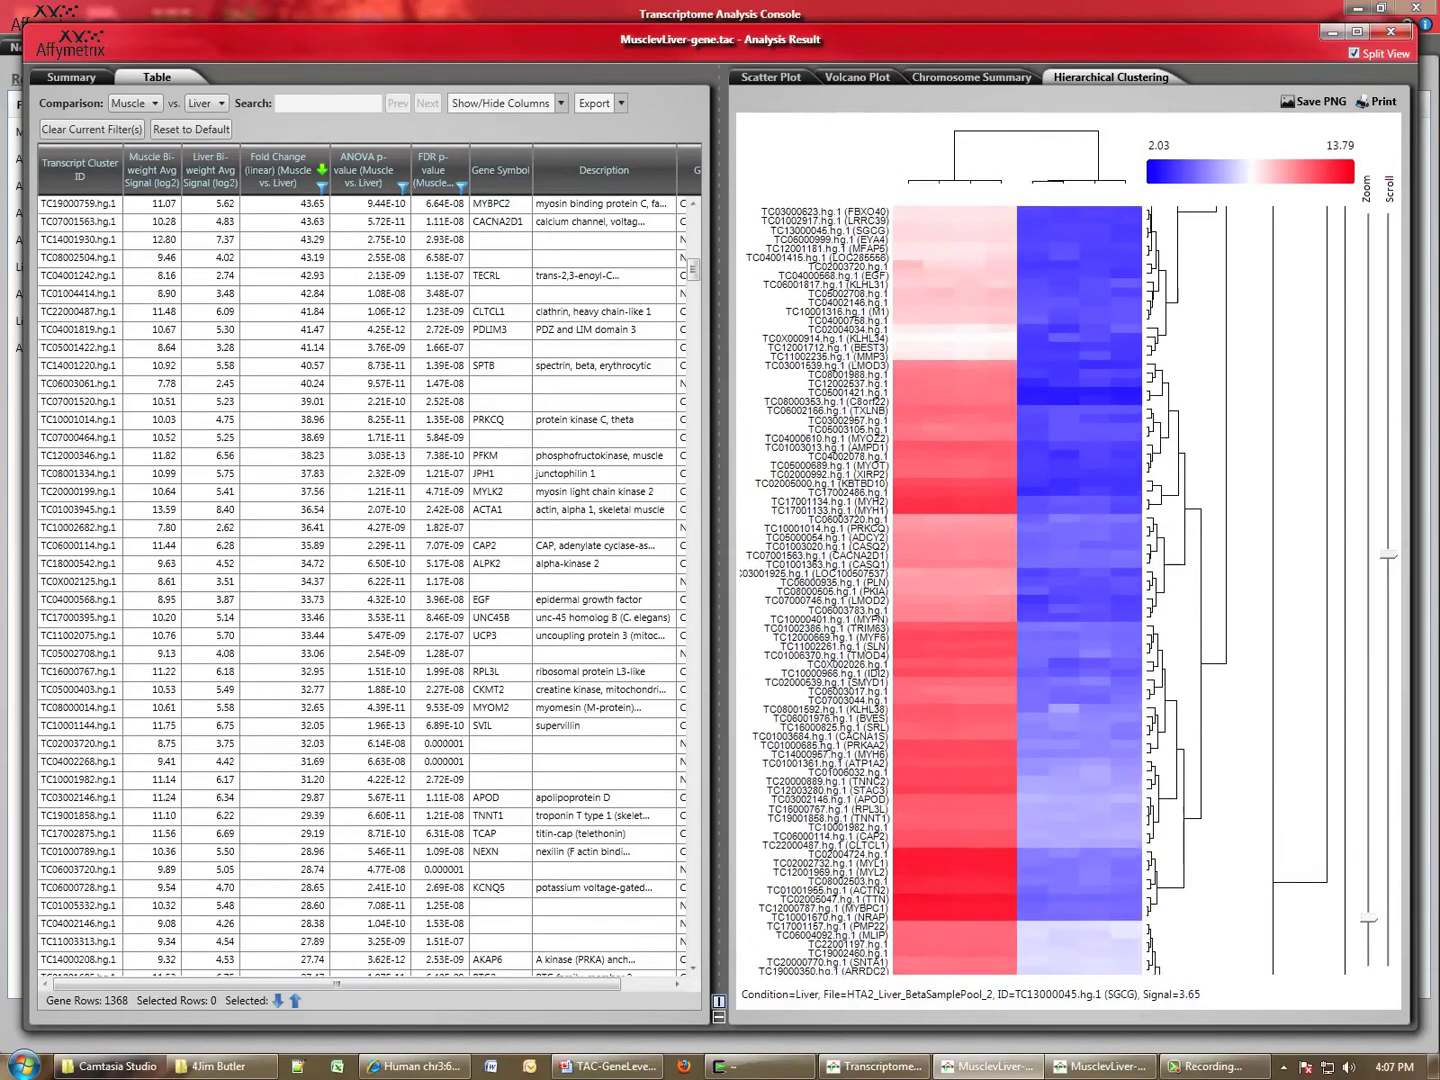
scroll(1064, 598, up, 1)
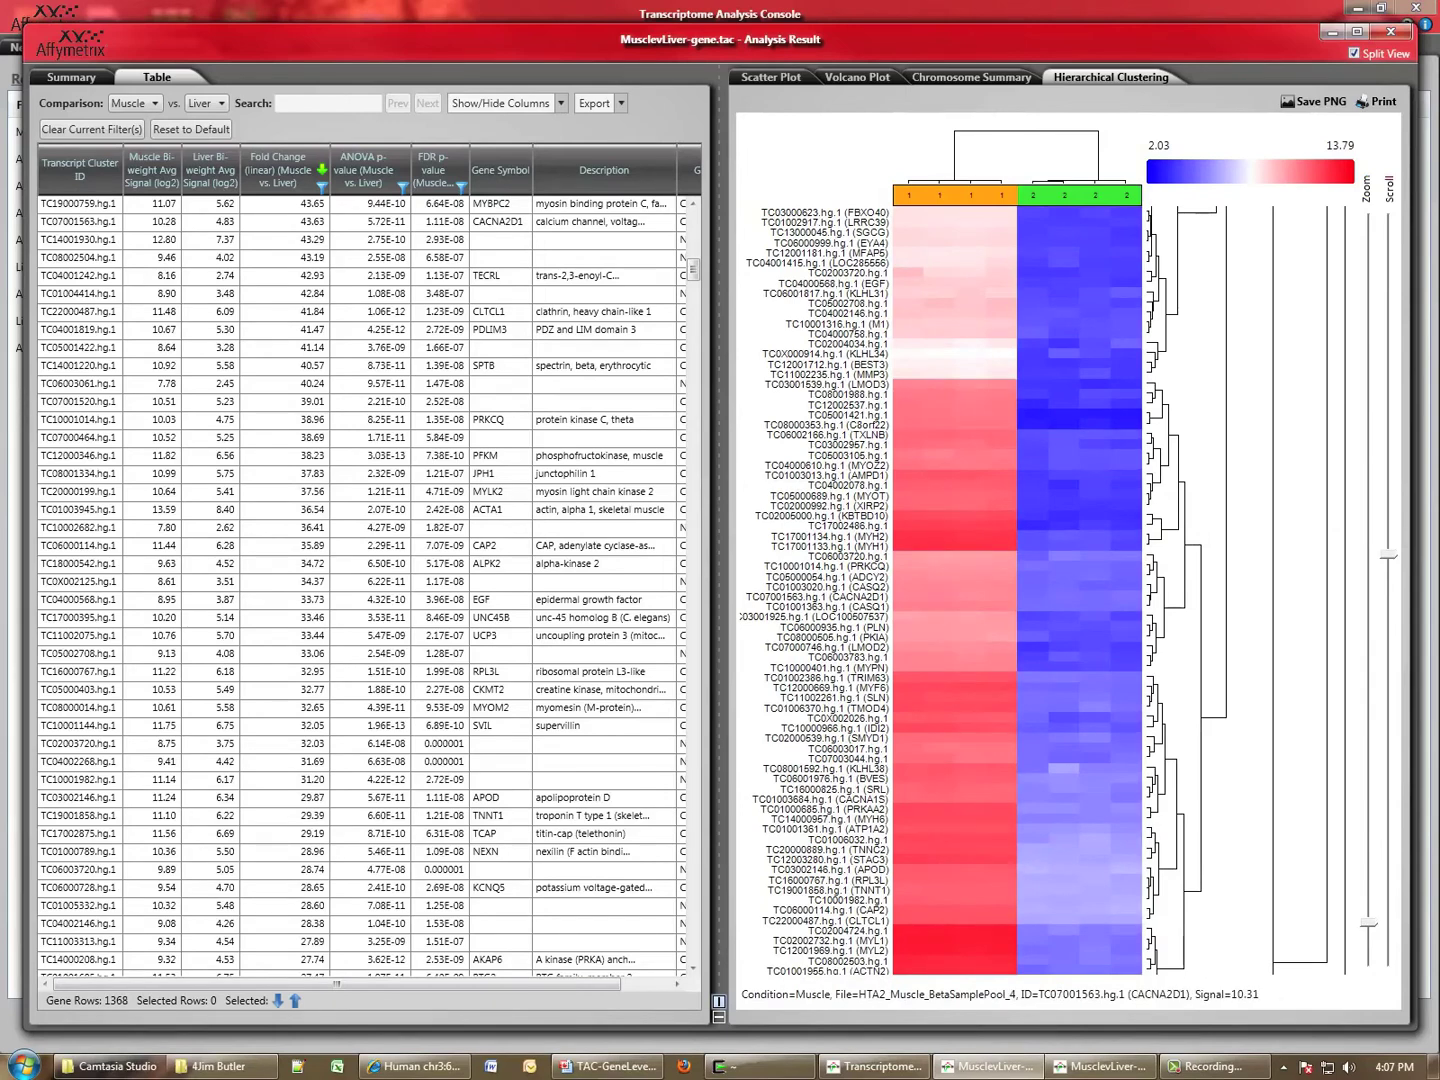
- Review the heat map's options for exporting names, changing colours, printing and saving as PNG
right_click(934, 591)
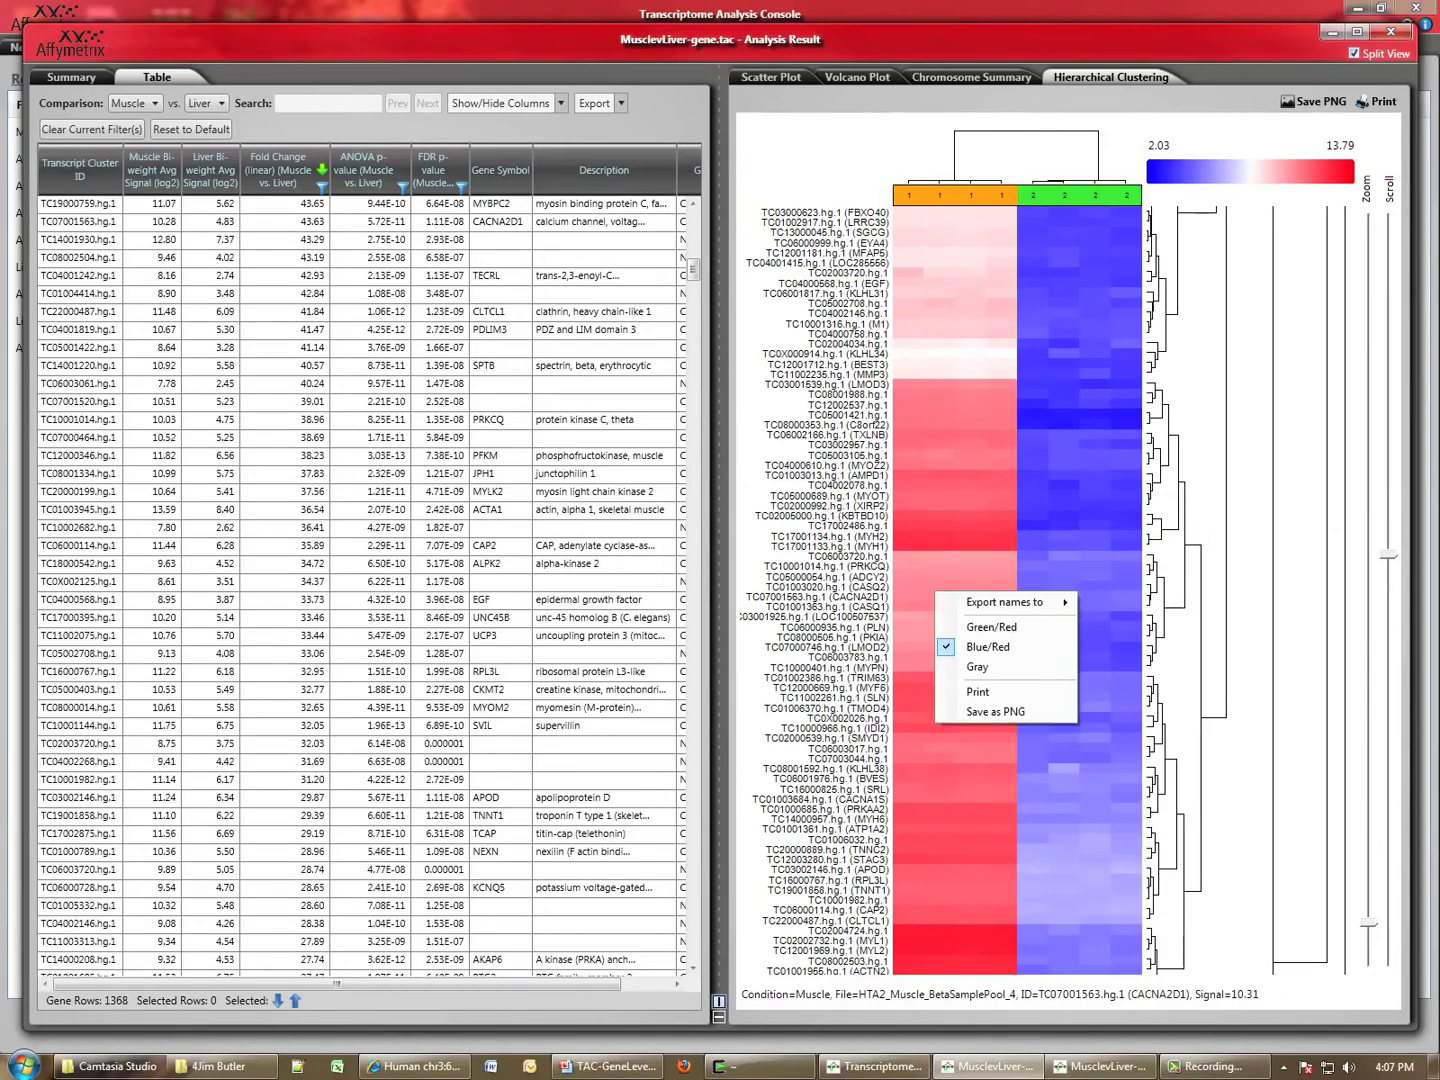
mouse_move(1004, 602)
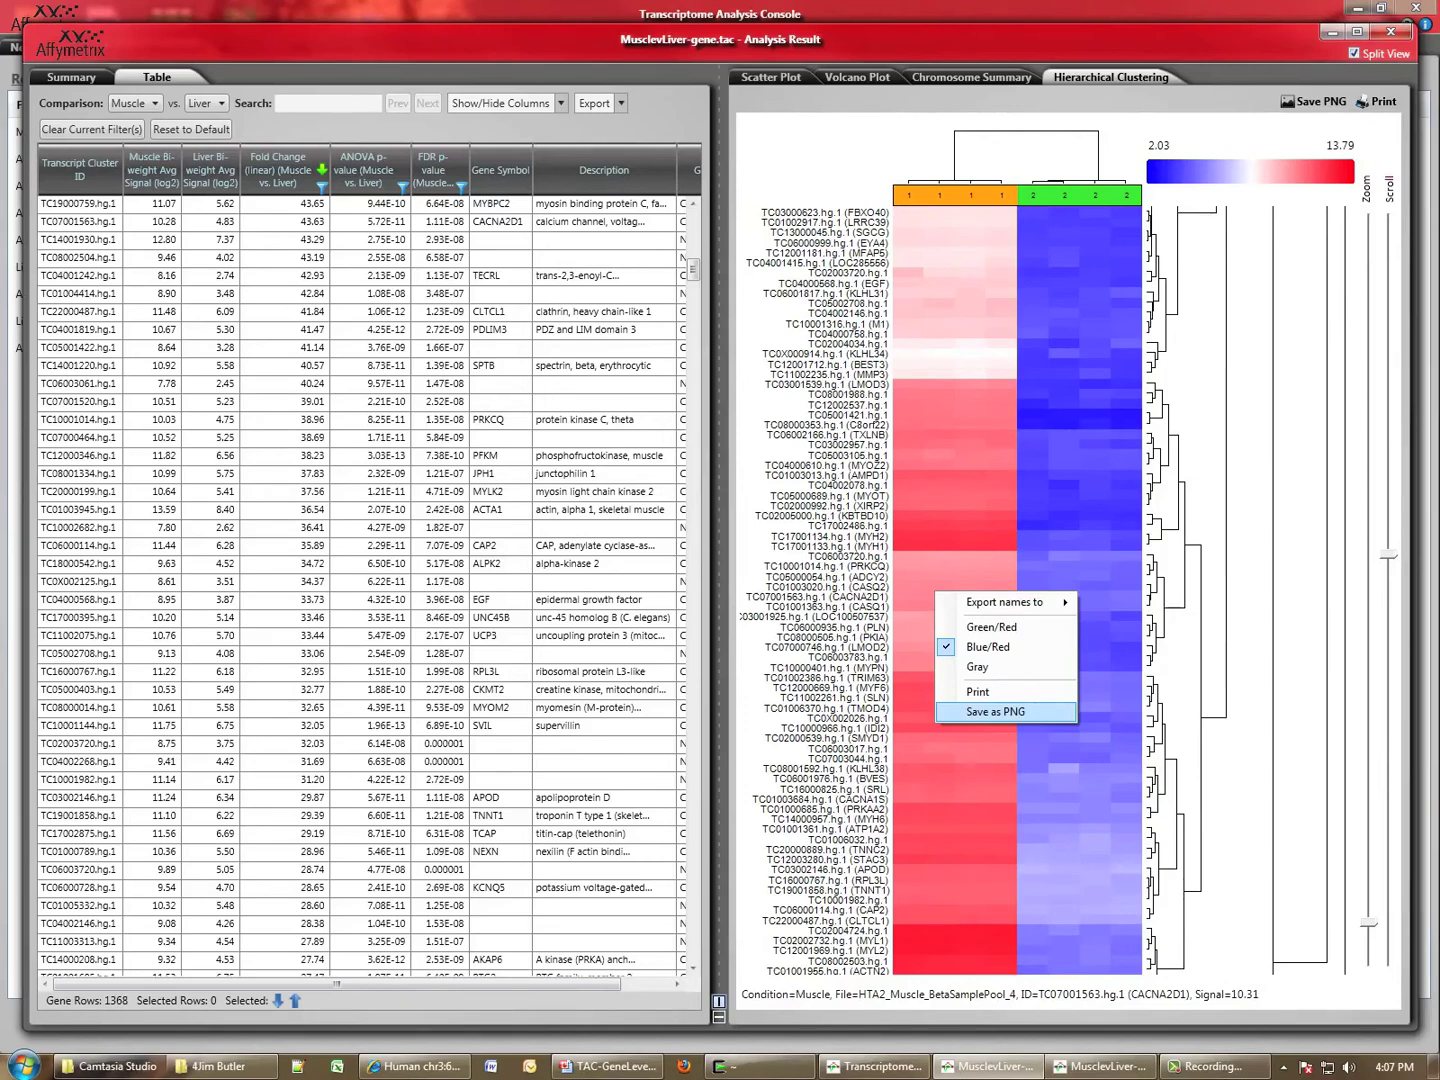
key(Return)
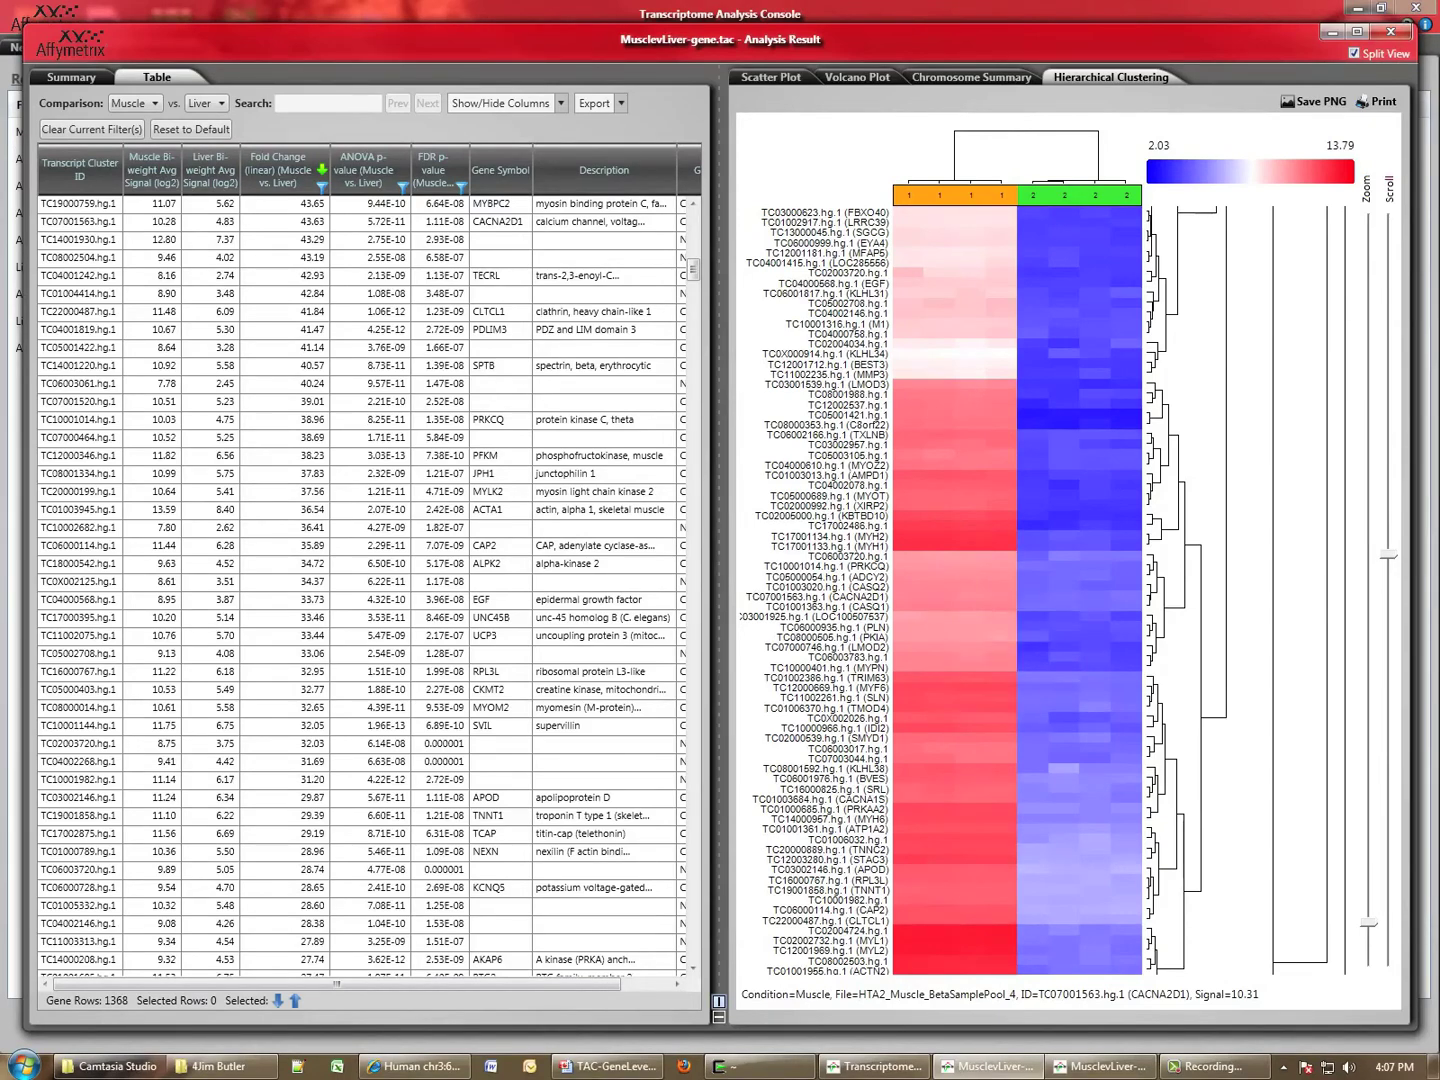